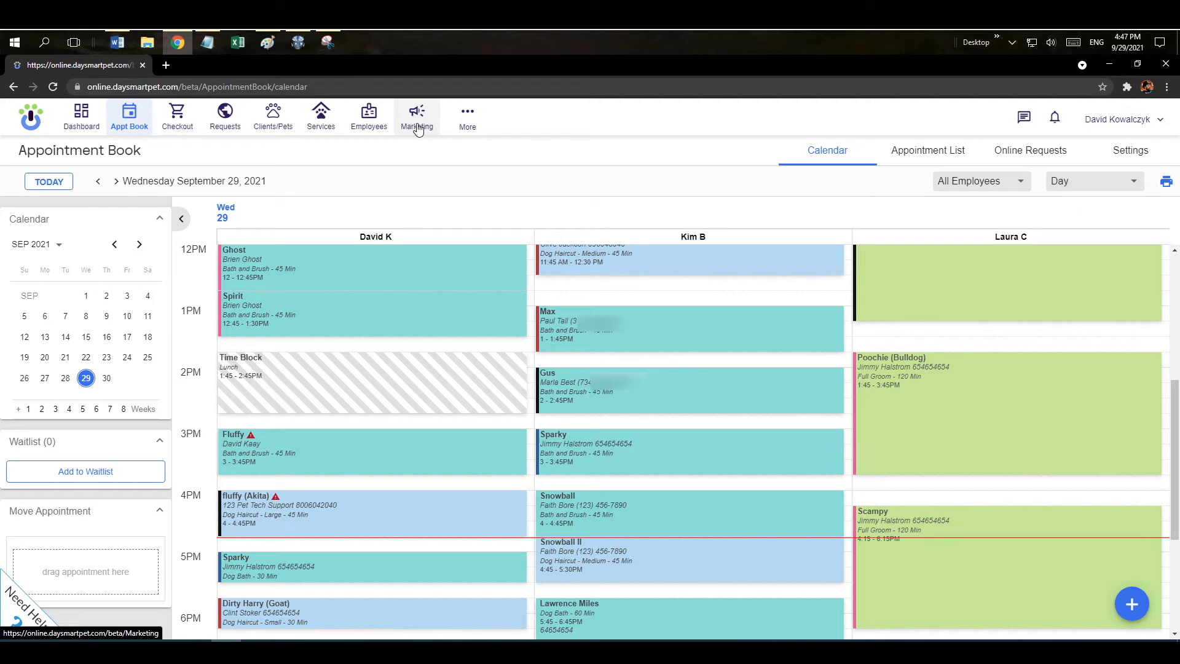
- Open the marketing campaigns, view the text campaigns, and return to the email campaigns
{"action": "left_click", "coordinate": [465, 122]}
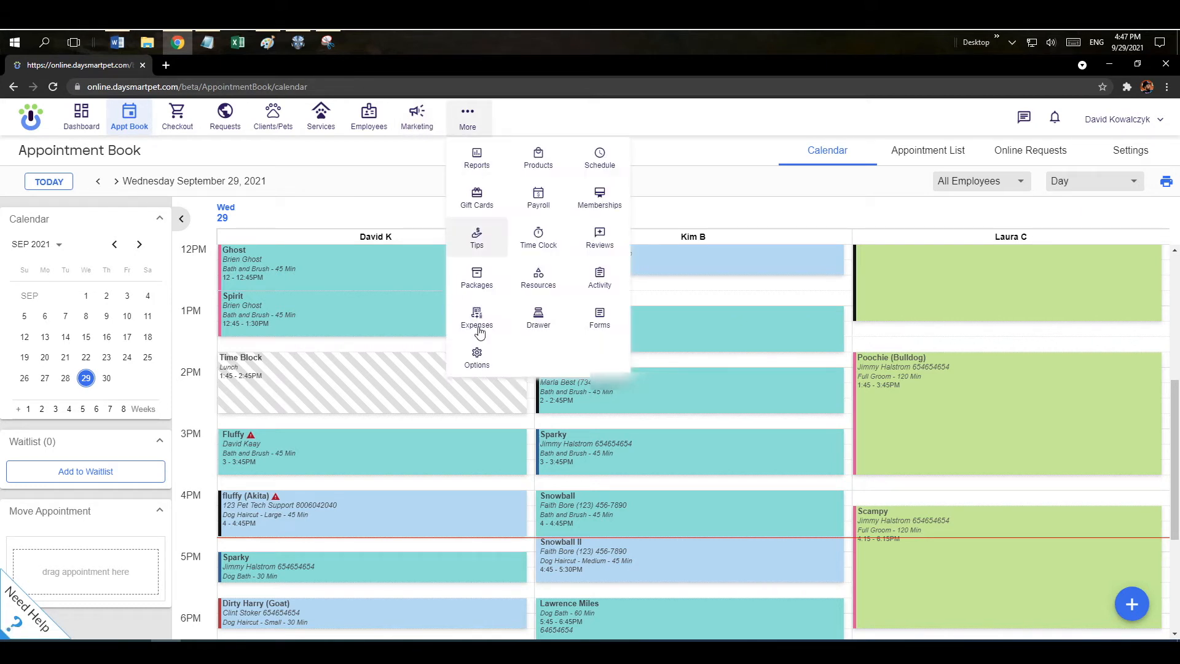
{"action": "left_click", "coordinate": [422, 129]}
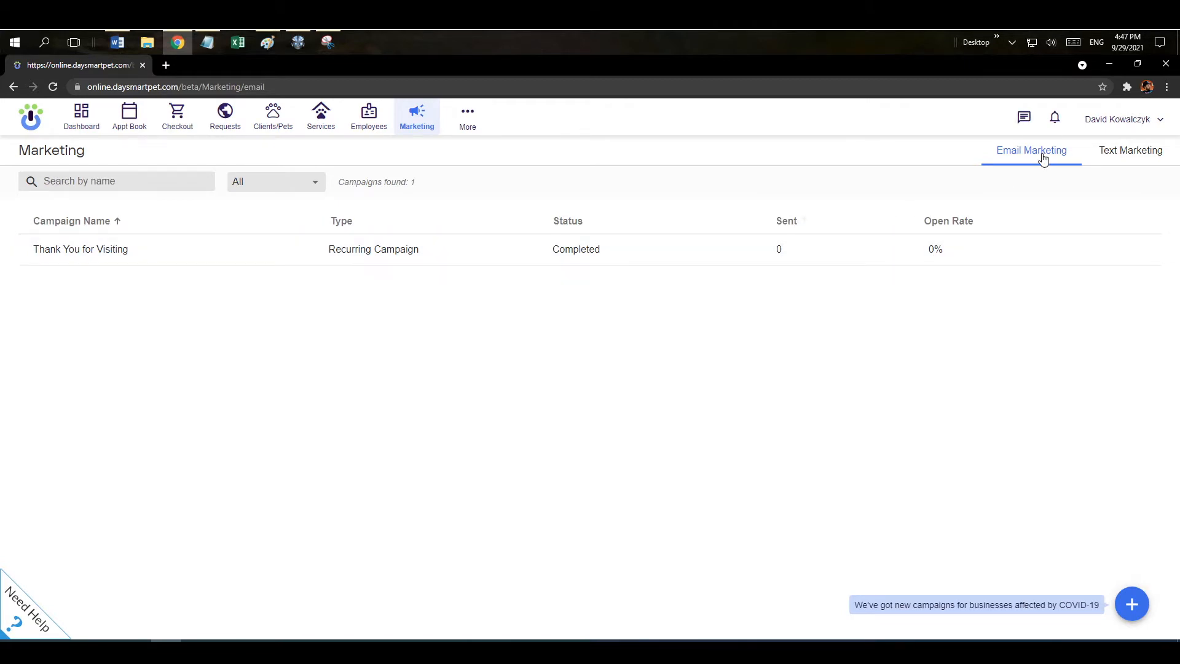
{"action": "left_click", "coordinate": [1126, 153]}
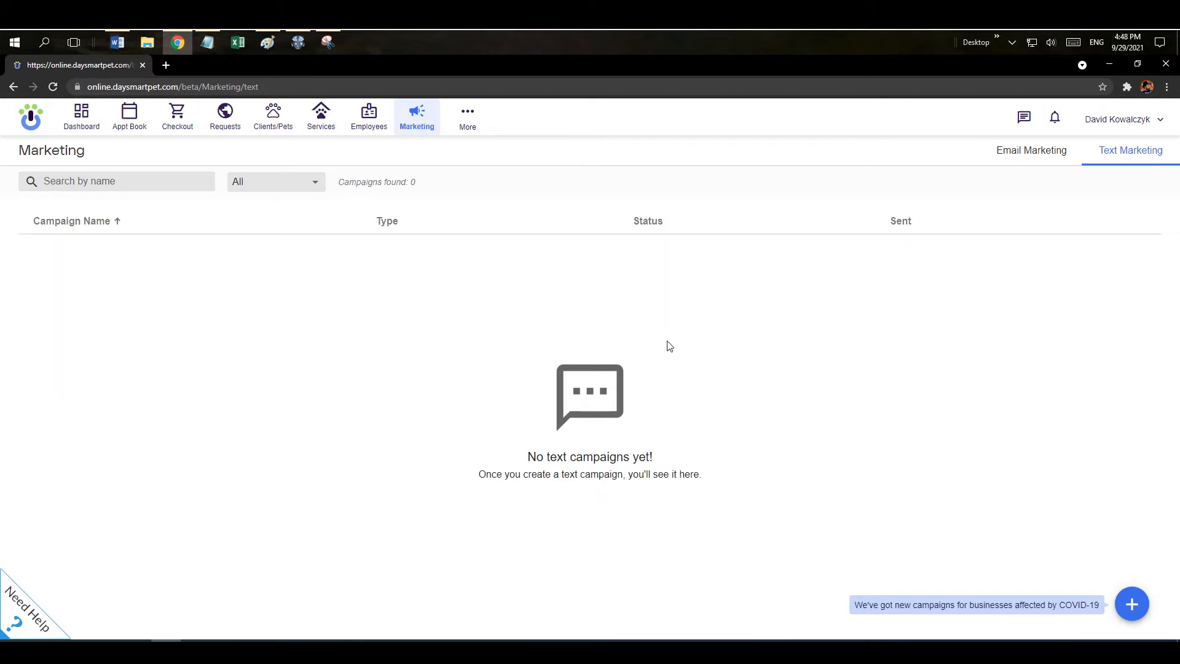
{"action": "left_click", "coordinate": [1028, 159]}
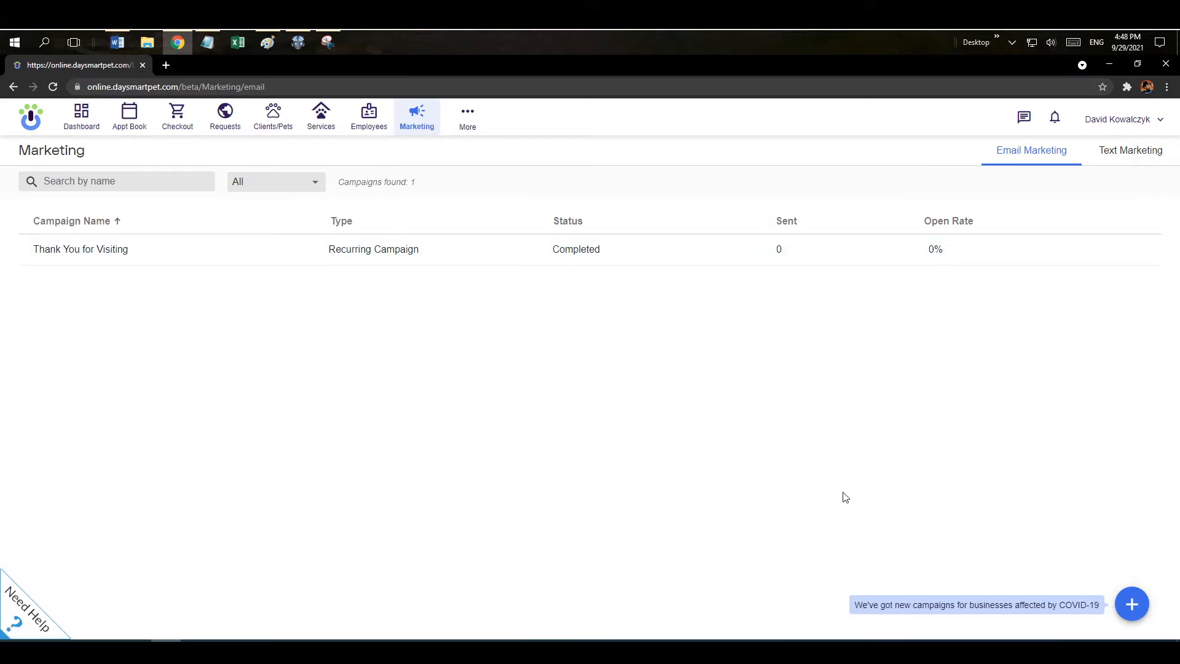
- Create a new email campaign of the recurring Thank You for Visiting type and continue to its design
{"action": "left_click", "coordinate": [1132, 605]}
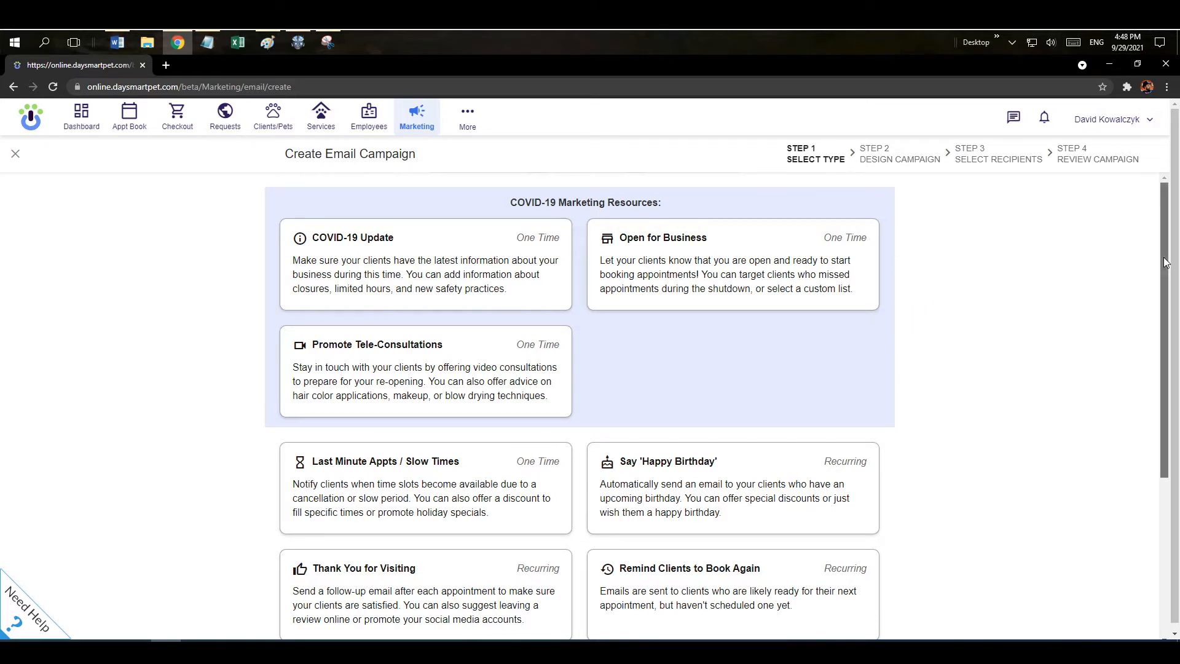
{"action": "left_click_drag", "start_coordinate": [1166, 263], "coordinate": [1153, 370]}
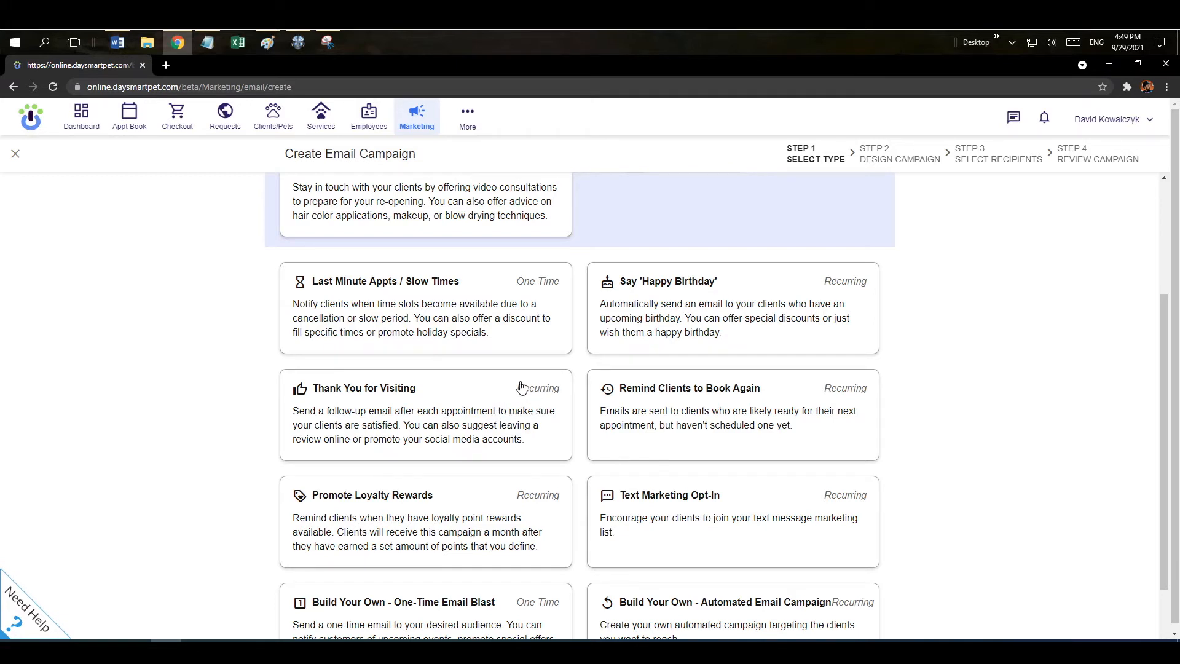
{"action": "left_click", "coordinate": [444, 408]}
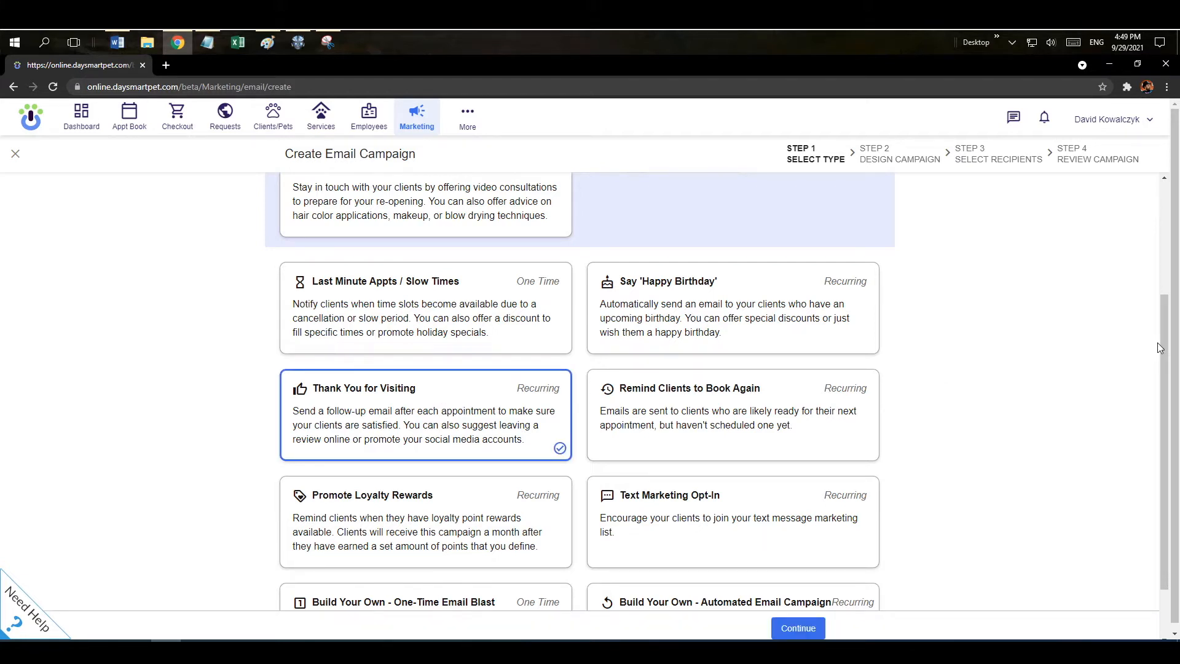
{"action": "left_click_drag", "start_coordinate": [1166, 342], "coordinate": [1165, 392]}
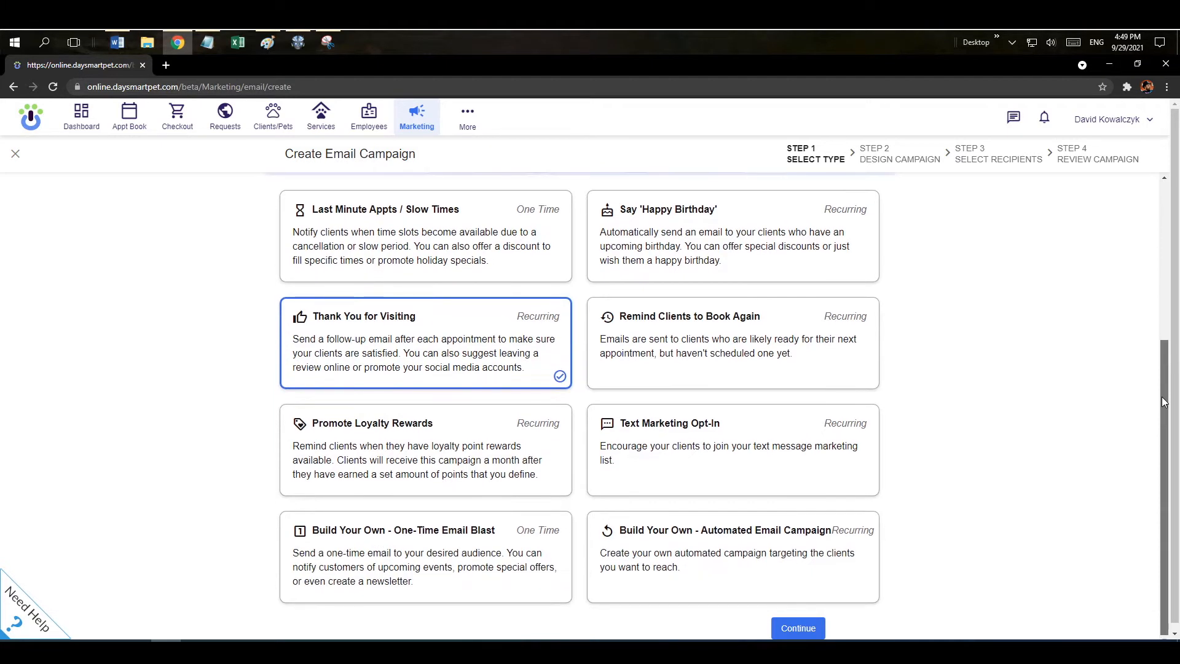
{"action": "left_click", "coordinate": [798, 628]}
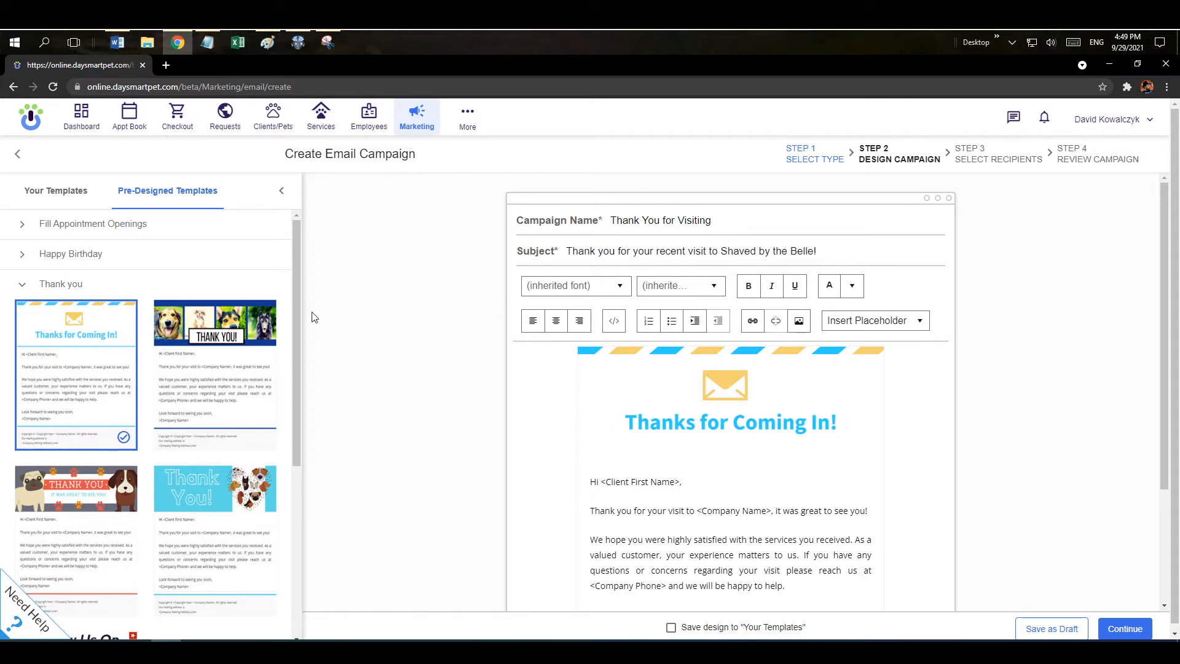
- Apply the pre-designed Thank you template whose blue banner shows four dog photos
{"action": "mouse_move", "coordinate": [297, 277]}
{"action": "left_mouse_down"}
{"action": "mouse_move", "coordinate": [308, 427]}
{"action": "mouse_move", "coordinate": [308, 256]}
{"action": "left_mouse_up"}
{"action": "left_click", "coordinate": [233, 384]}
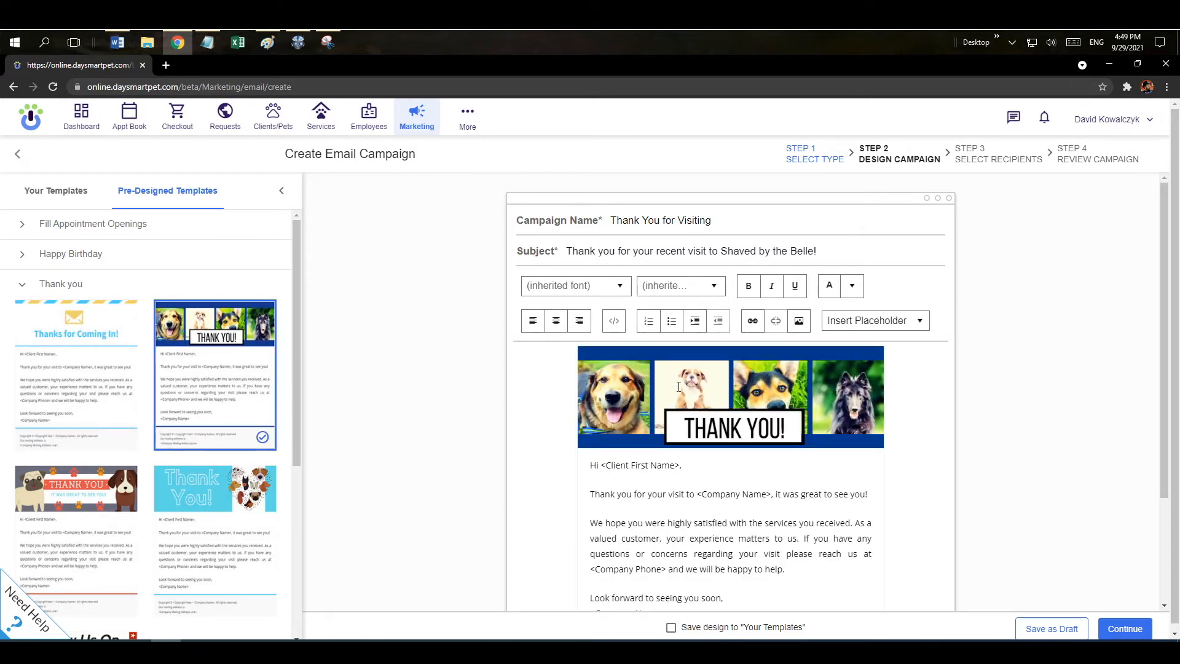
{"action": "left_click", "coordinate": [709, 389]}
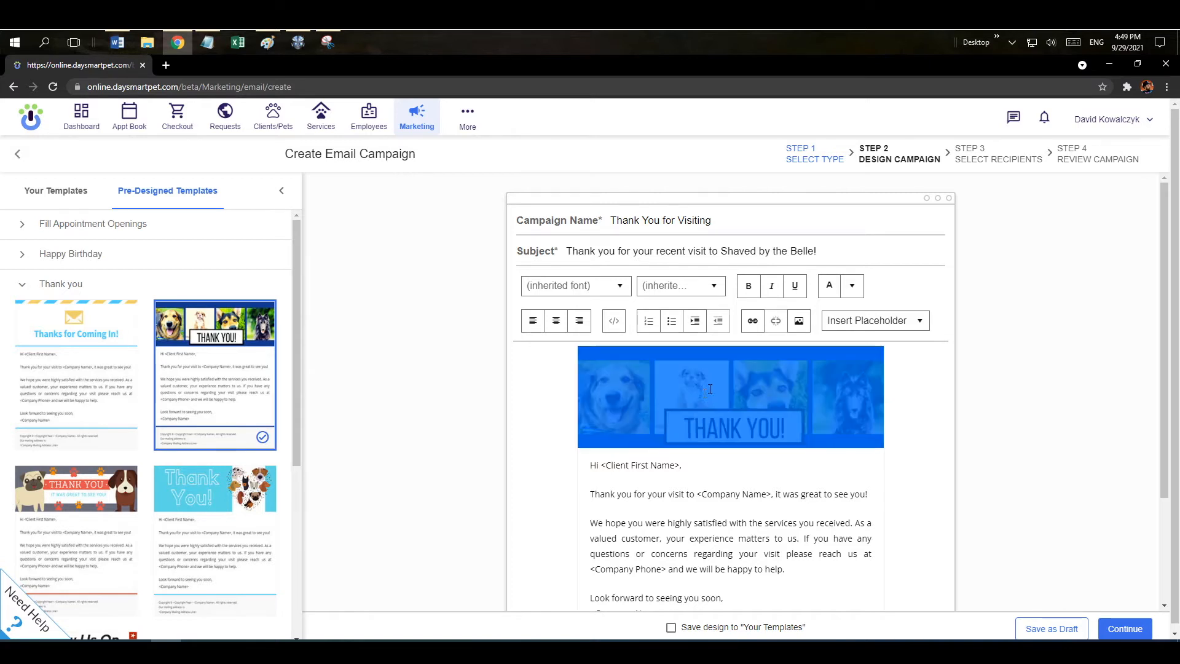
{"action": "left_click", "coordinate": [800, 322]}
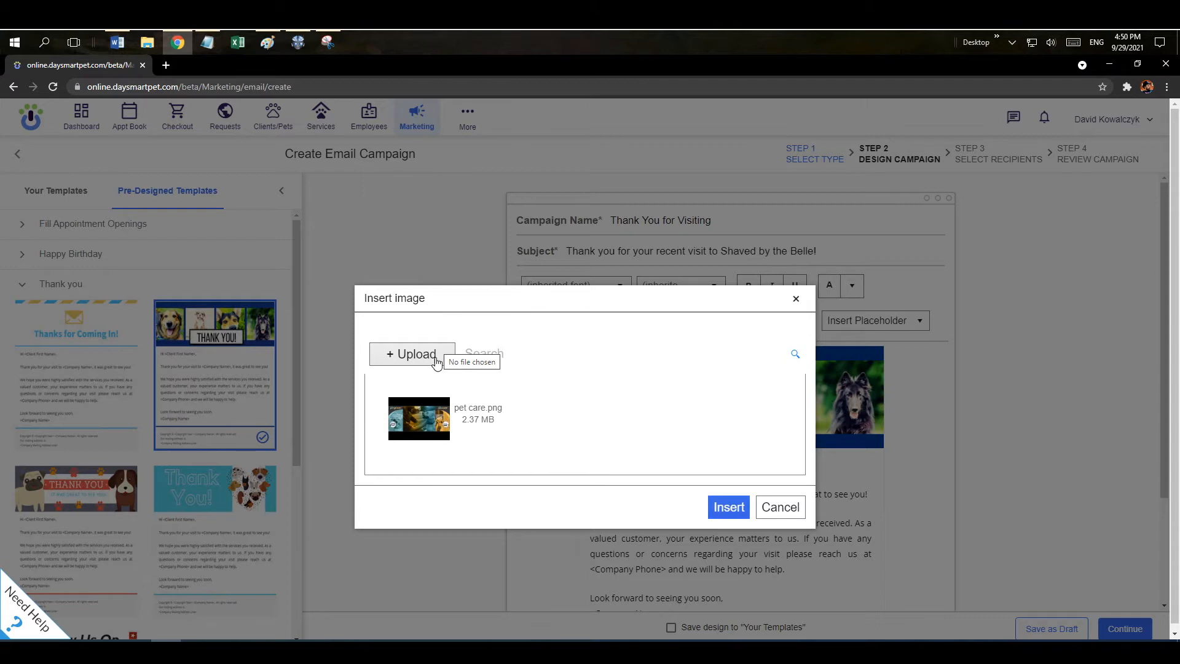
{"action": "left_click", "coordinate": [795, 298]}
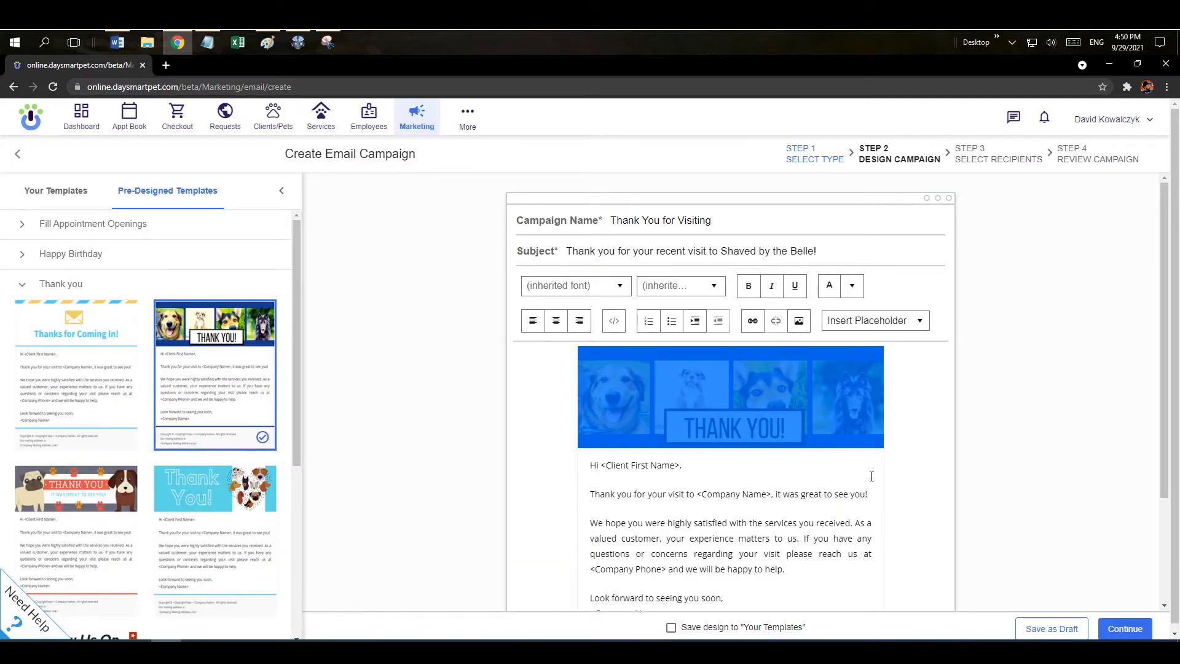
- Add the line "Click here to go to website" below the paragraph ending in "we will be happy to help."
{"action": "left_click", "coordinate": [752, 504]}
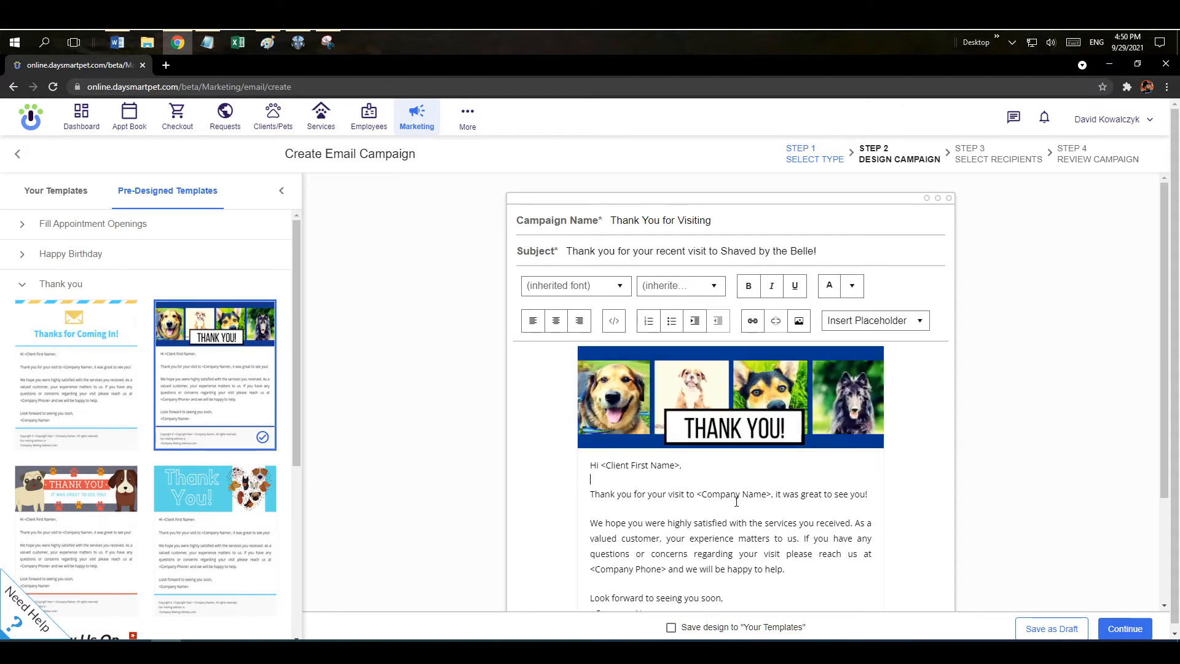
{"action": "scroll", "coordinate": [732, 499], "scroll_direction": "down", "scroll_amount": 1}
{"action": "key", "text": "Down"}
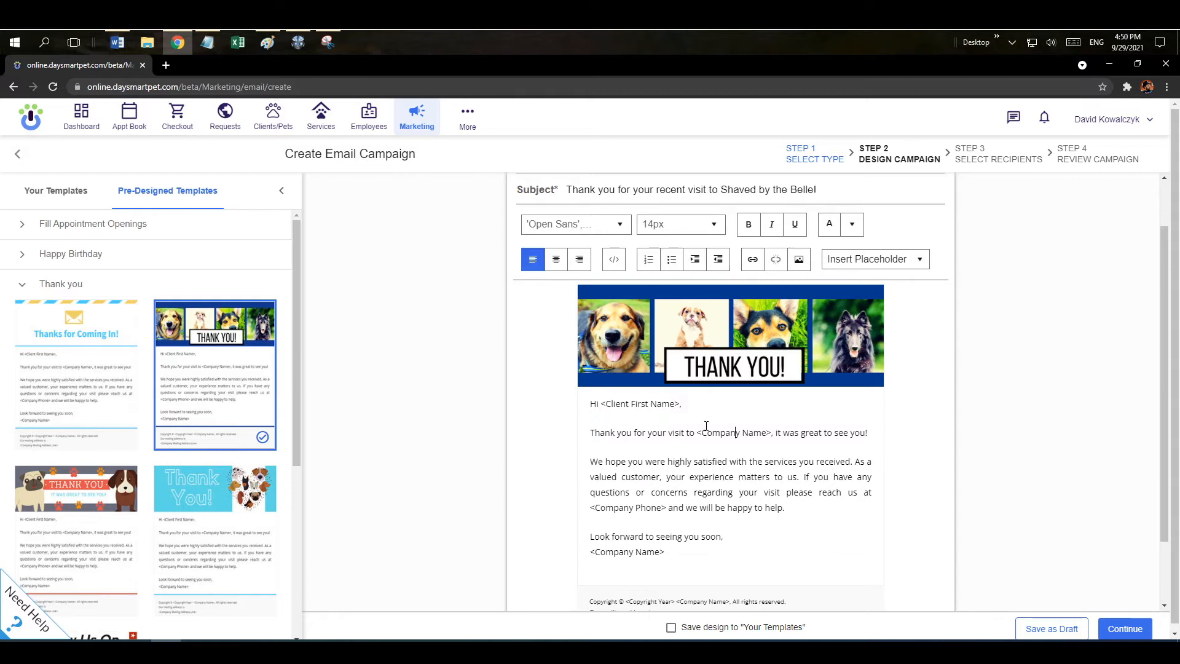
{"action": "scroll", "coordinate": [700, 428], "scroll_direction": "down", "scroll_amount": 1}
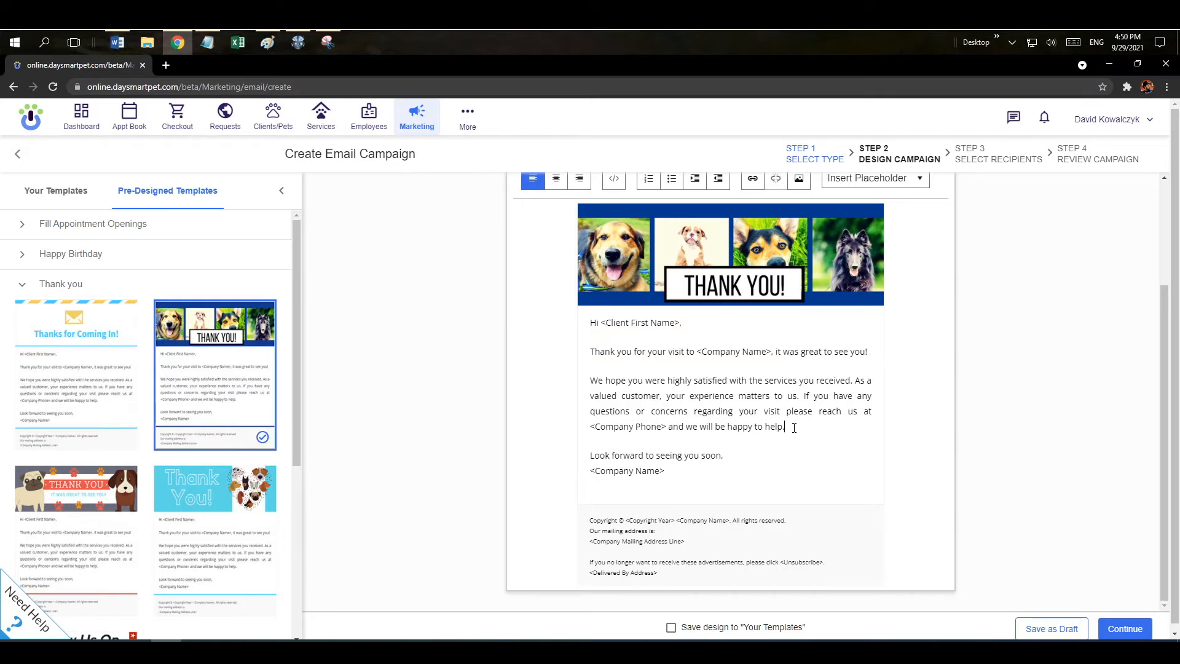
{"action": "key", "text": "Return"}
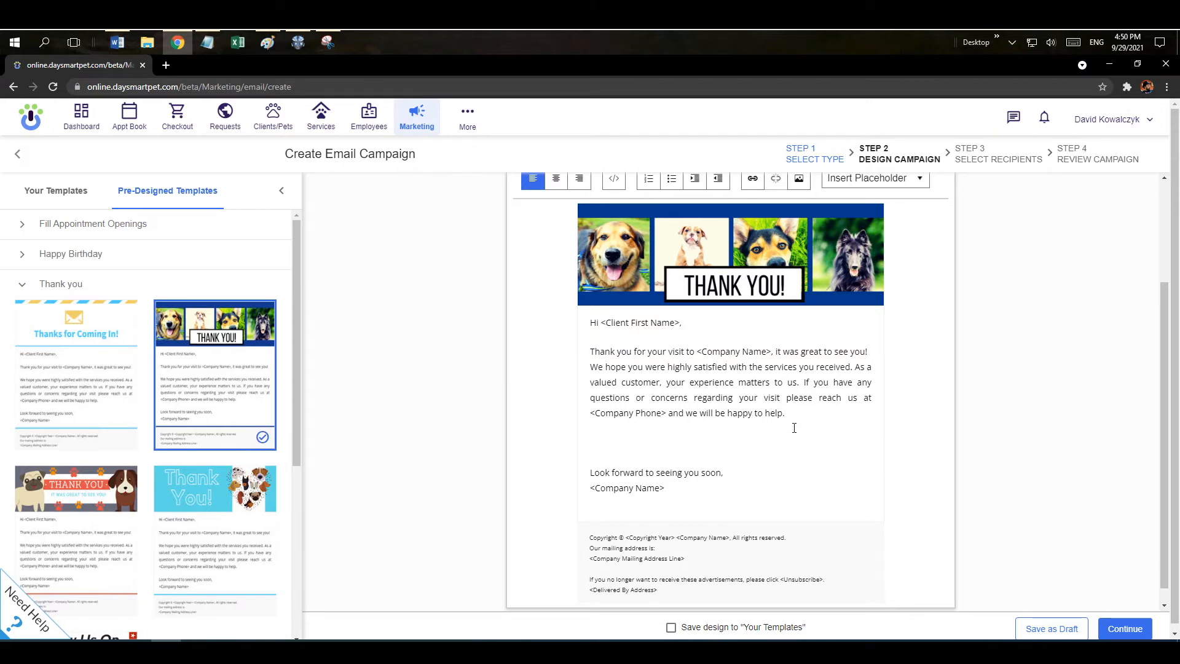
{"action": "type", "text": "Click here to go to website"}
{"action": "left_click", "coordinate": [594, 444], "text": "shift"}
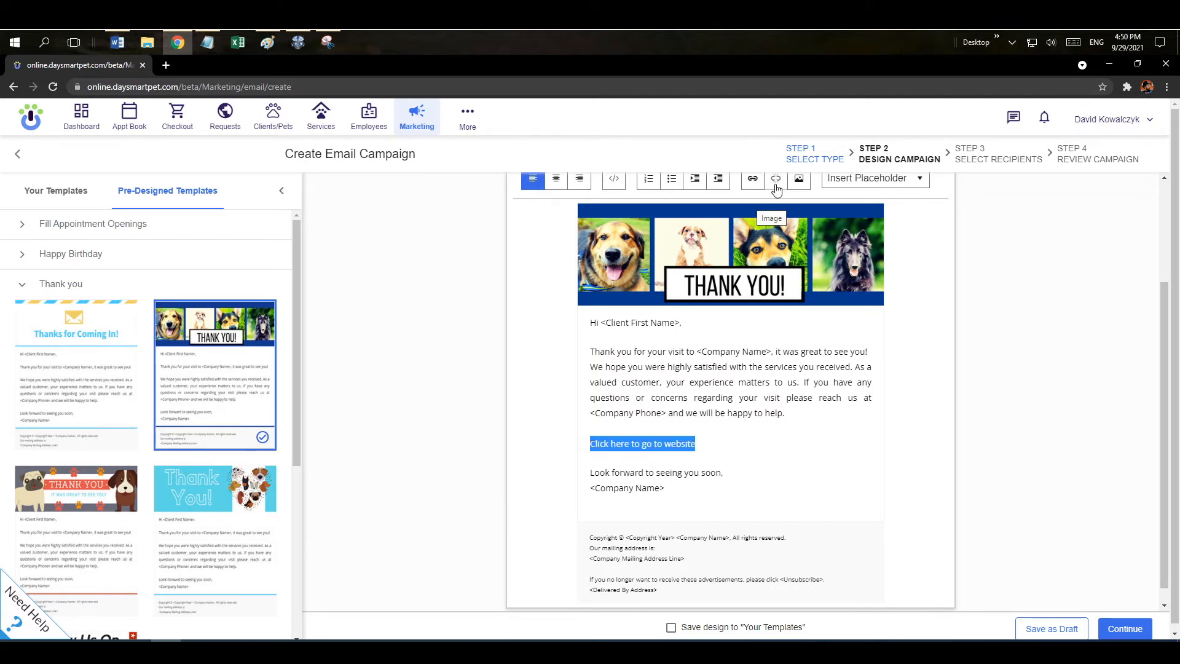
{"action": "left_click", "coordinate": [753, 183]}
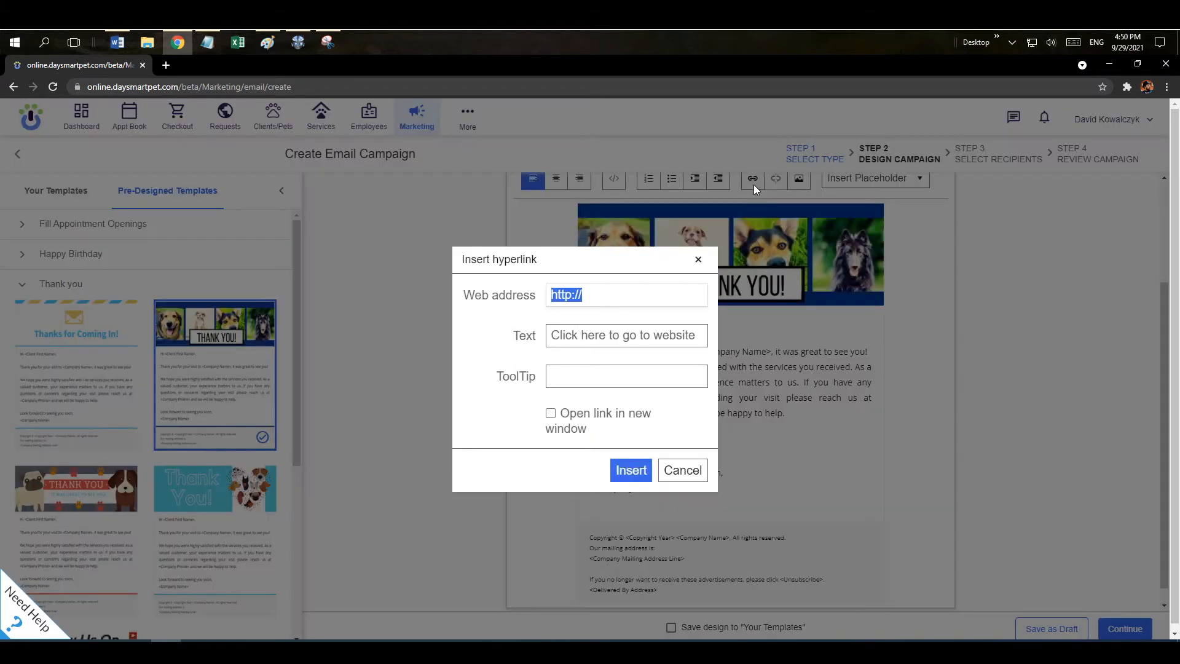
{"action": "left_click", "coordinate": [594, 296]}
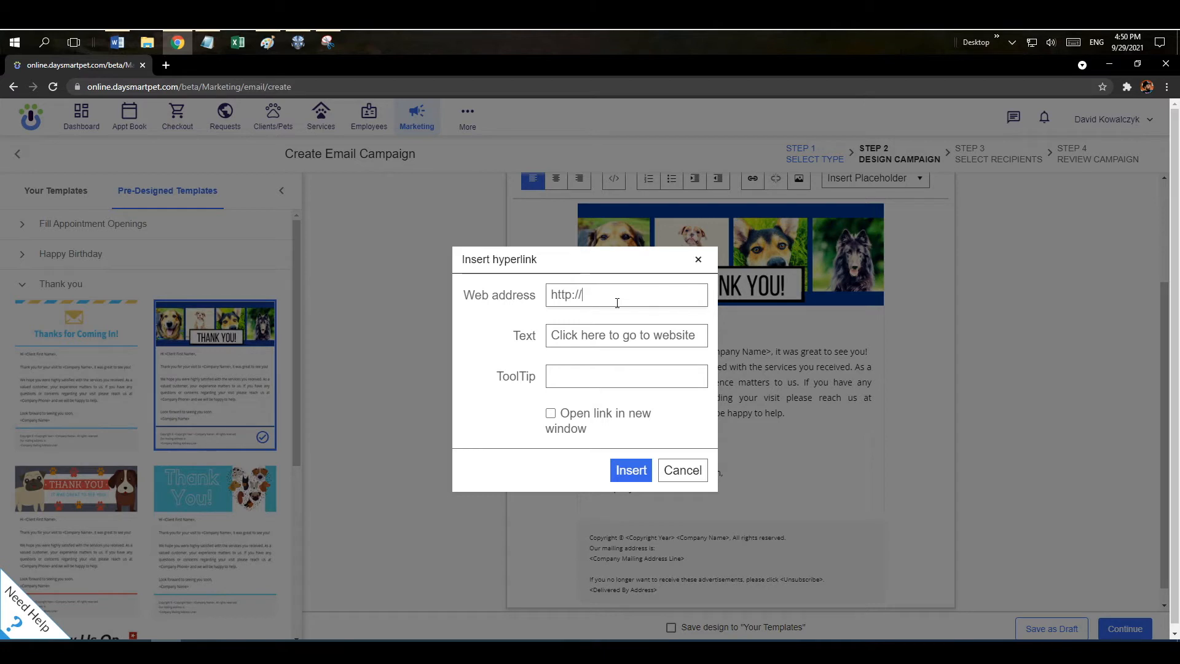
{"action": "left_click", "coordinate": [698, 261]}
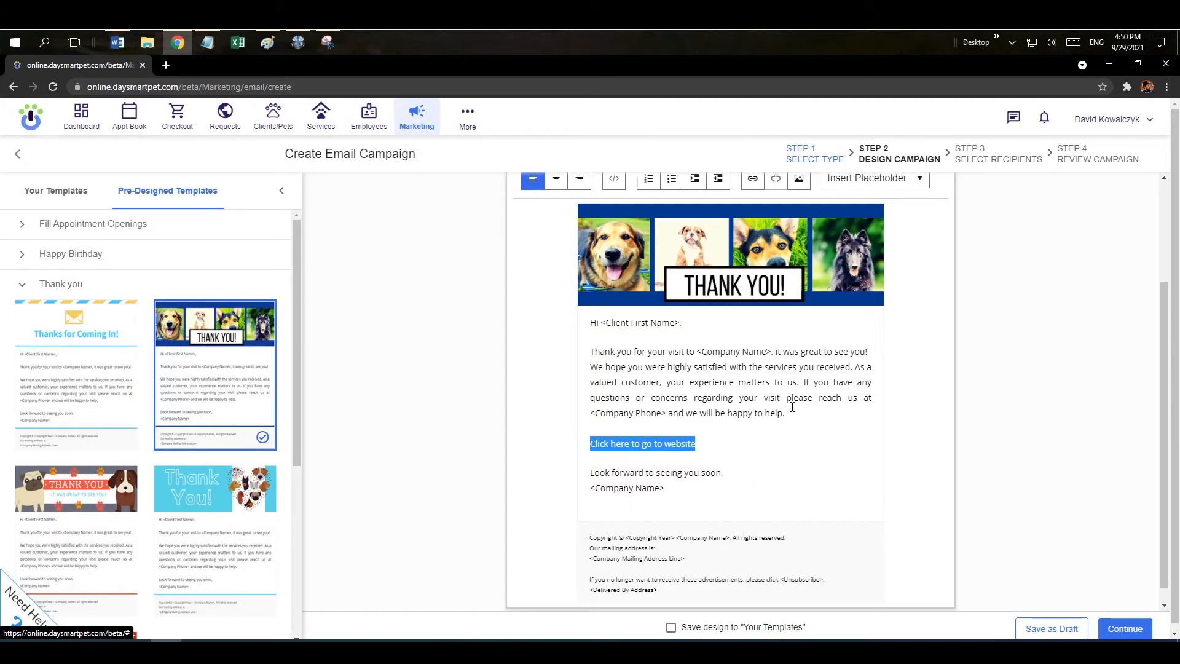
- Rename the campaign "Thank You for Visiting 1" and continue to the recipient selection
{"action": "scroll", "coordinate": [799, 380], "scroll_direction": "down", "scroll_amount": 1}
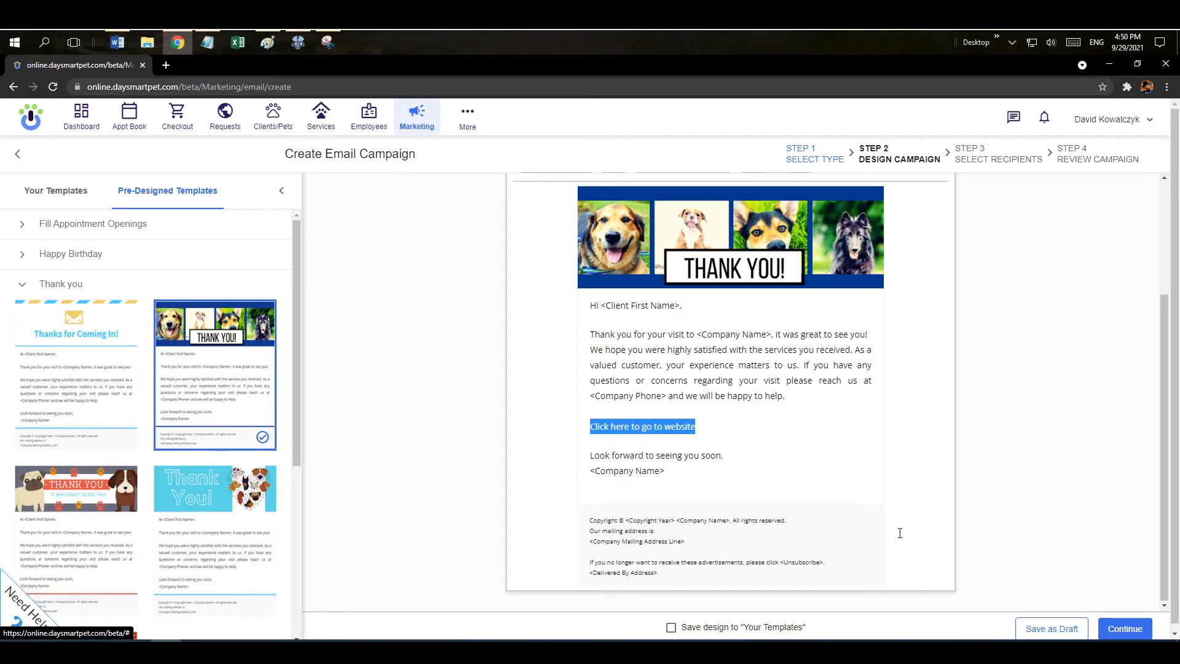
{"action": "left_click", "coordinate": [1119, 629]}
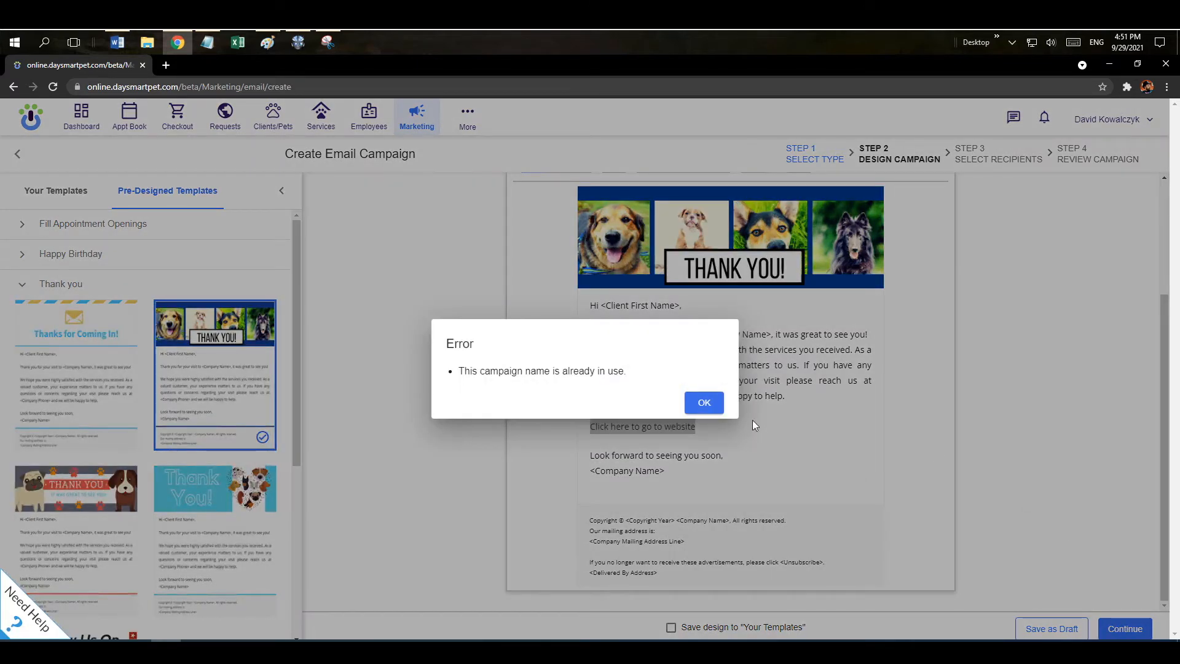
{"action": "left_click", "coordinate": [704, 402]}
{"action": "scroll", "coordinate": [781, 443], "scroll_direction": "up", "scroll_amount": 3}
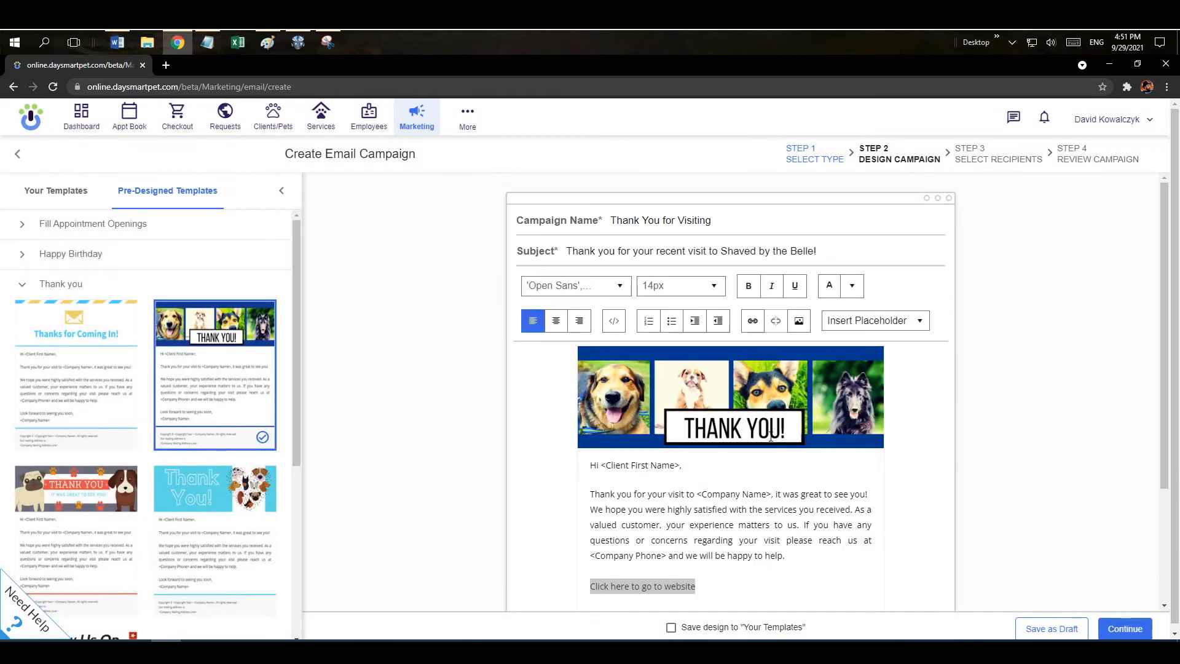
{"action": "left_click", "coordinate": [723, 224]}
{"action": "type", "text": "1"}
{"action": "scroll", "coordinate": [974, 371], "scroll_direction": "down", "scroll_amount": 5}
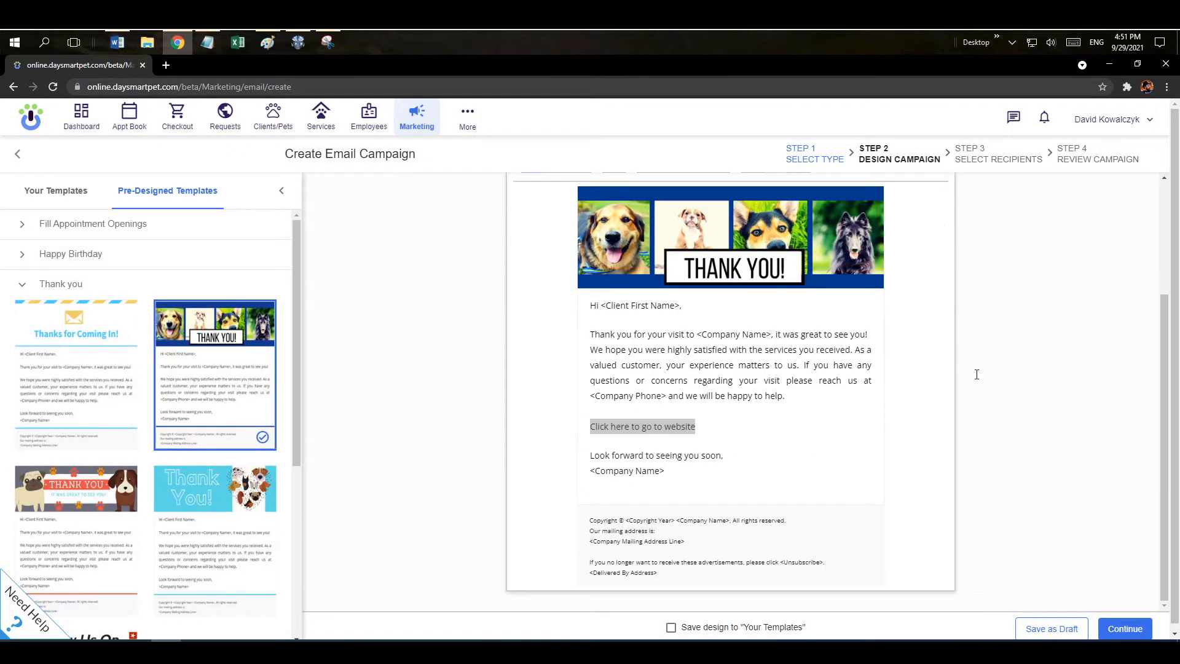
{"action": "left_click", "coordinate": [1112, 628]}
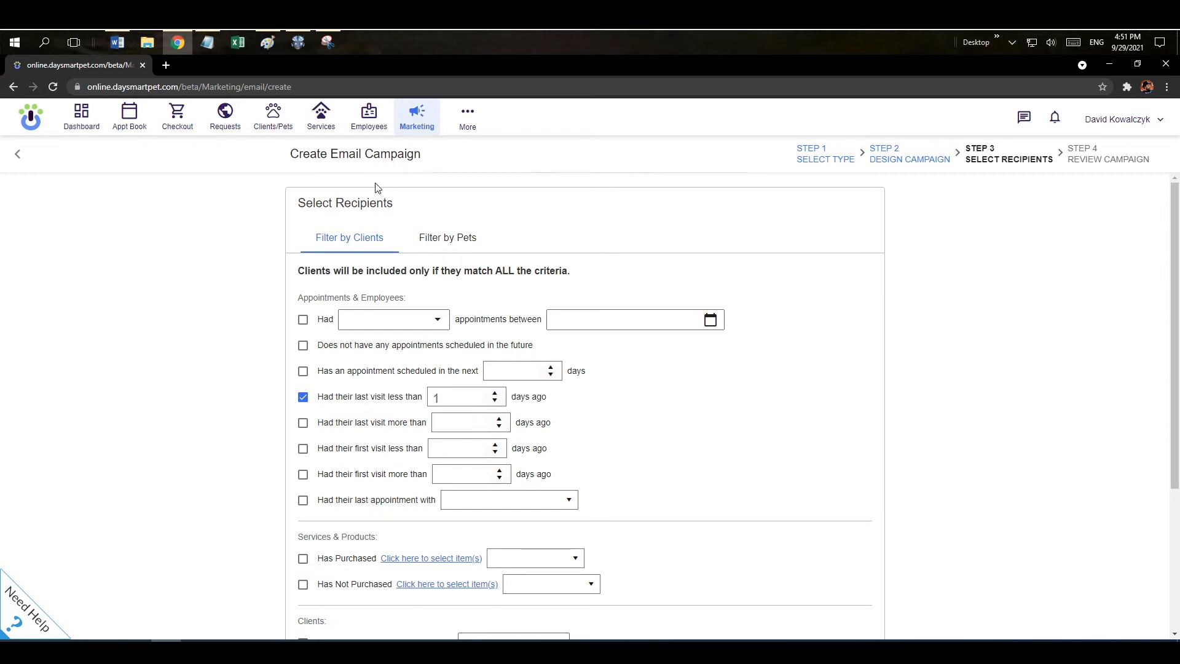
- Look through the client filters, trying and clearing those for no future appointments, last visit more than, and last appointment with an employee
{"action": "left_click_drag", "start_coordinate": [1175, 240], "coordinate": [1177, 306]}
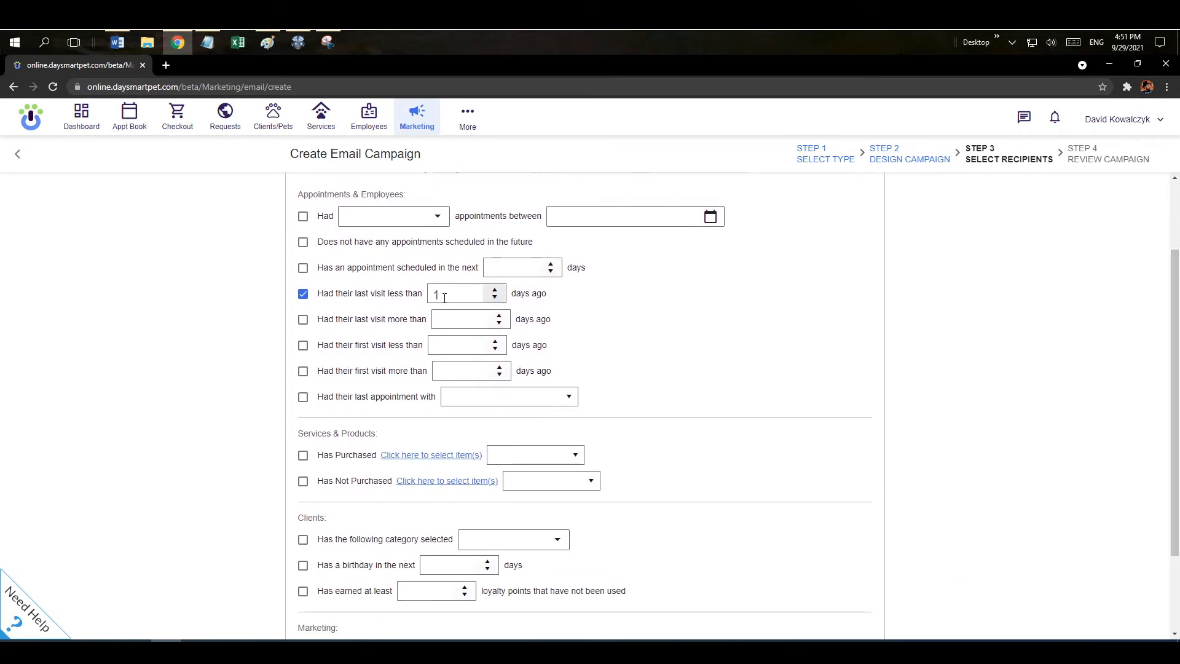
{"action": "left_click_drag", "start_coordinate": [1175, 327], "coordinate": [1173, 410]}
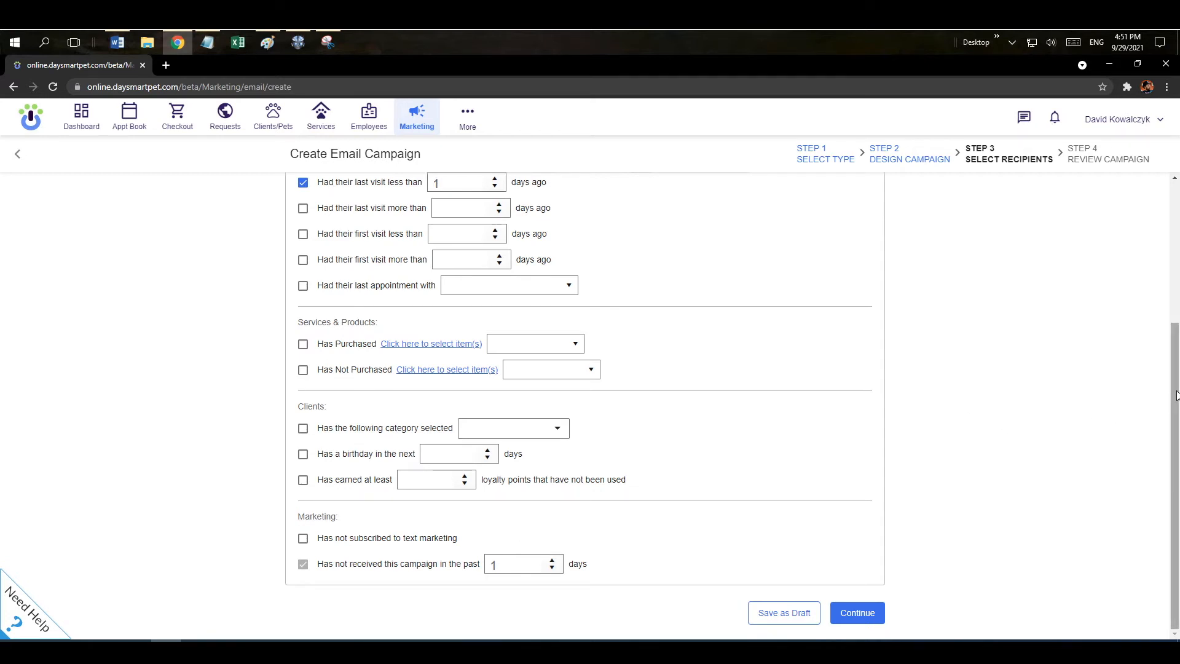
{"action": "left_click_drag", "start_coordinate": [1177, 396], "coordinate": [1176, 280]}
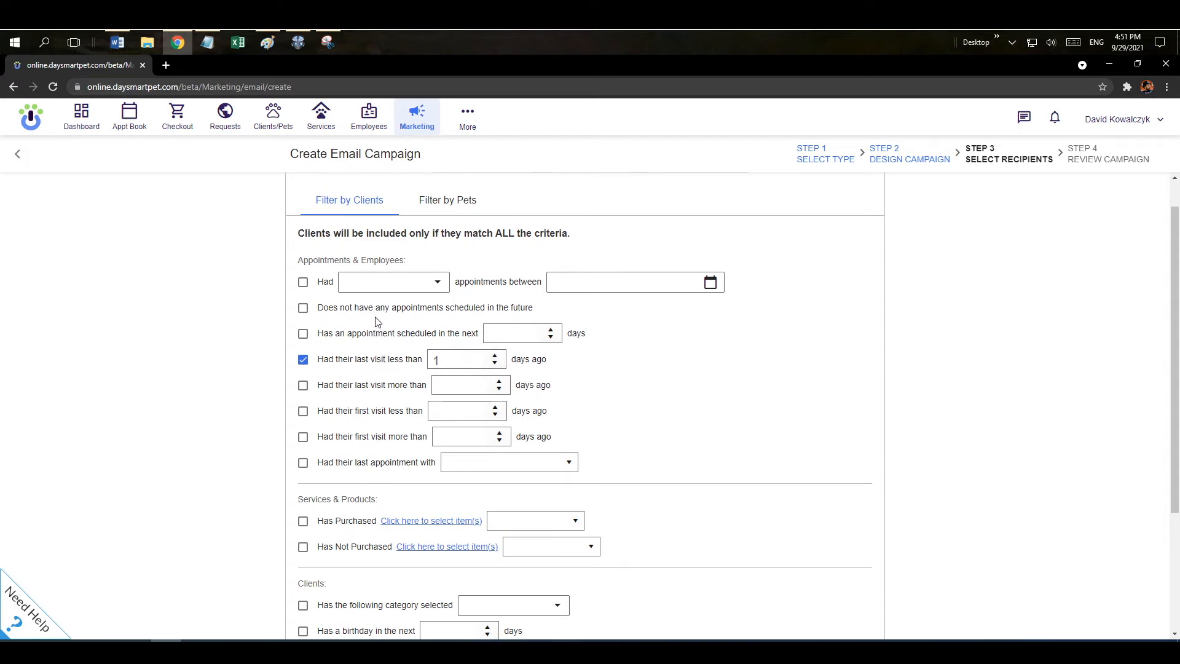
{"action": "left_click", "coordinate": [305, 311]}
{"action": "left_click", "coordinate": [304, 308]}
{"action": "left_click", "coordinate": [303, 387]}
{"action": "left_click", "coordinate": [303, 386]}
{"action": "left_click", "coordinate": [303, 462]}
{"action": "left_click", "coordinate": [515, 472]}
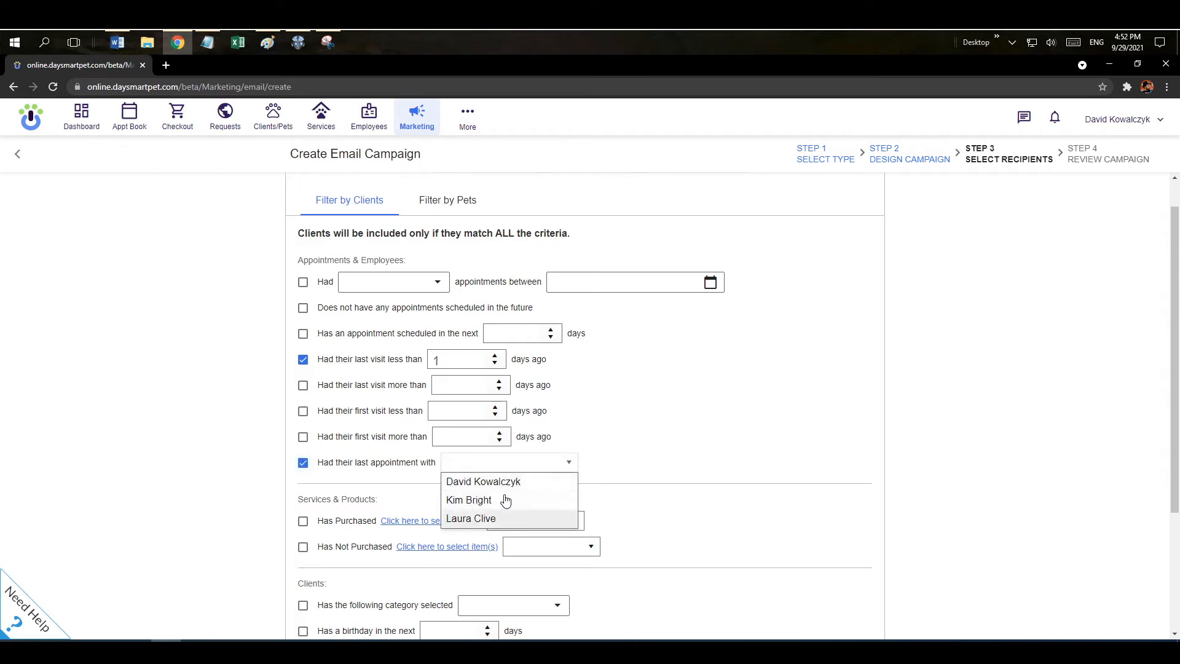
{"action": "left_click", "coordinate": [304, 464]}
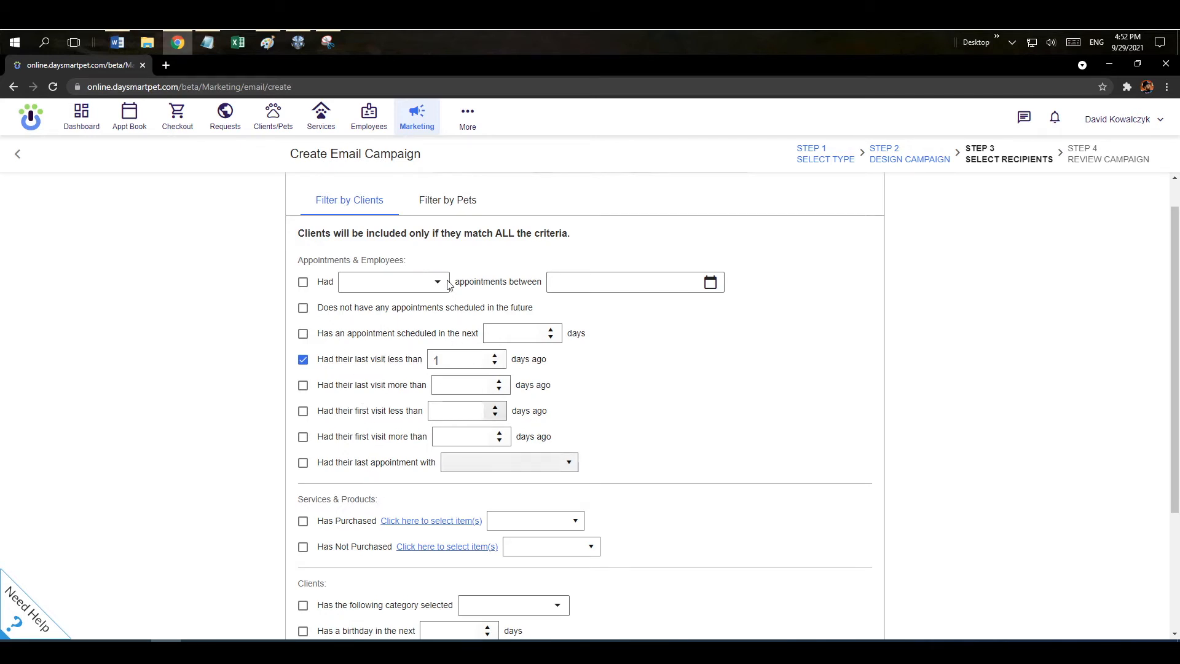
- Look at the pet filters, switching the upcoming birthday criterion on and off again
{"action": "left_click", "coordinate": [450, 210]}
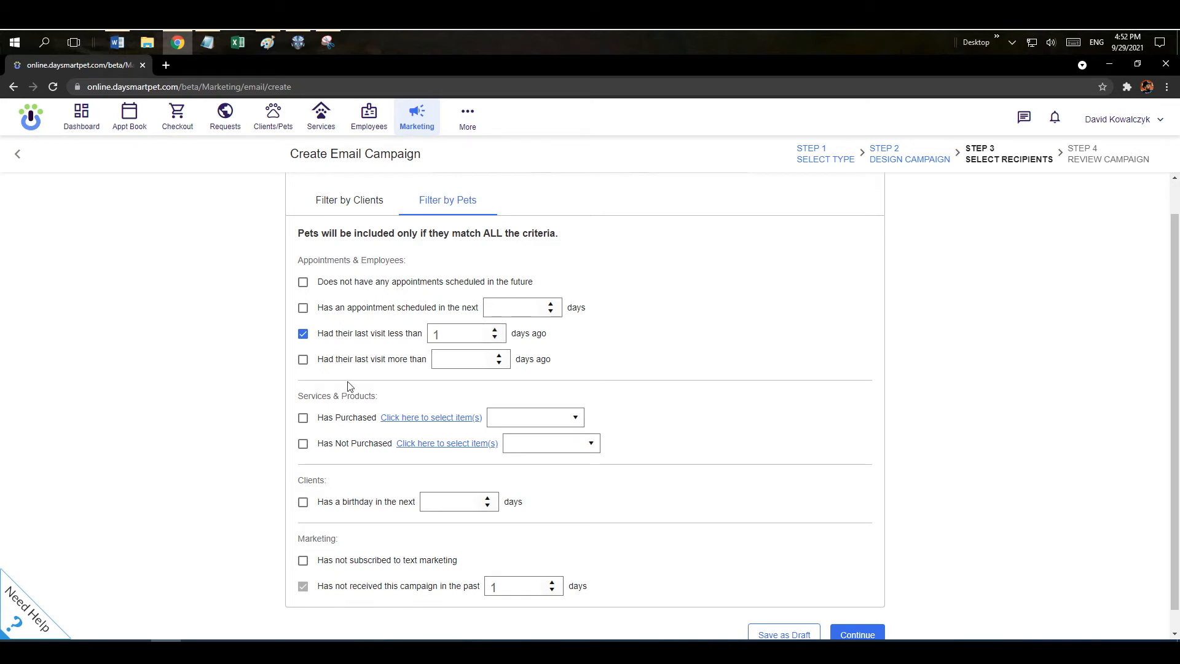
{"action": "left_click", "coordinate": [303, 502]}
{"action": "left_click", "coordinate": [303, 503]}
- Return to the client filters, continue to the campaign review, and look over the email's design
{"action": "left_click", "coordinate": [366, 205]}
{"action": "scroll", "coordinate": [939, 482], "scroll_direction": "down", "scroll_amount": 3}
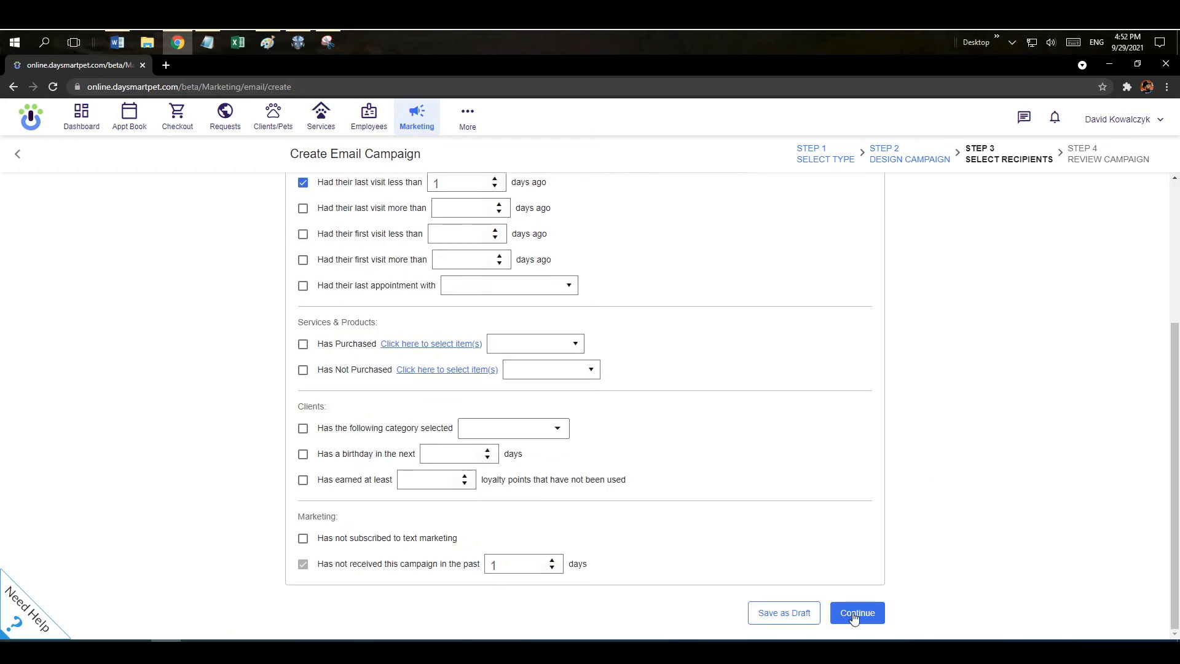
{"action": "left_click", "coordinate": [854, 614]}
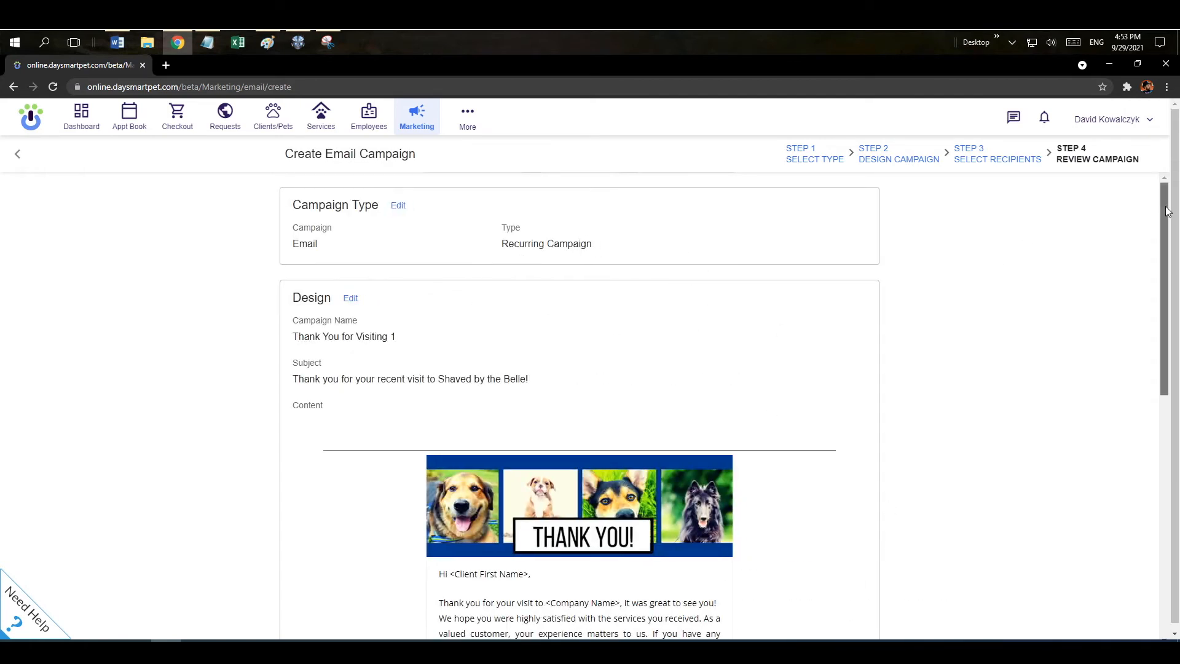
{"action": "left_click_drag", "start_coordinate": [1166, 214], "coordinate": [1129, 383]}
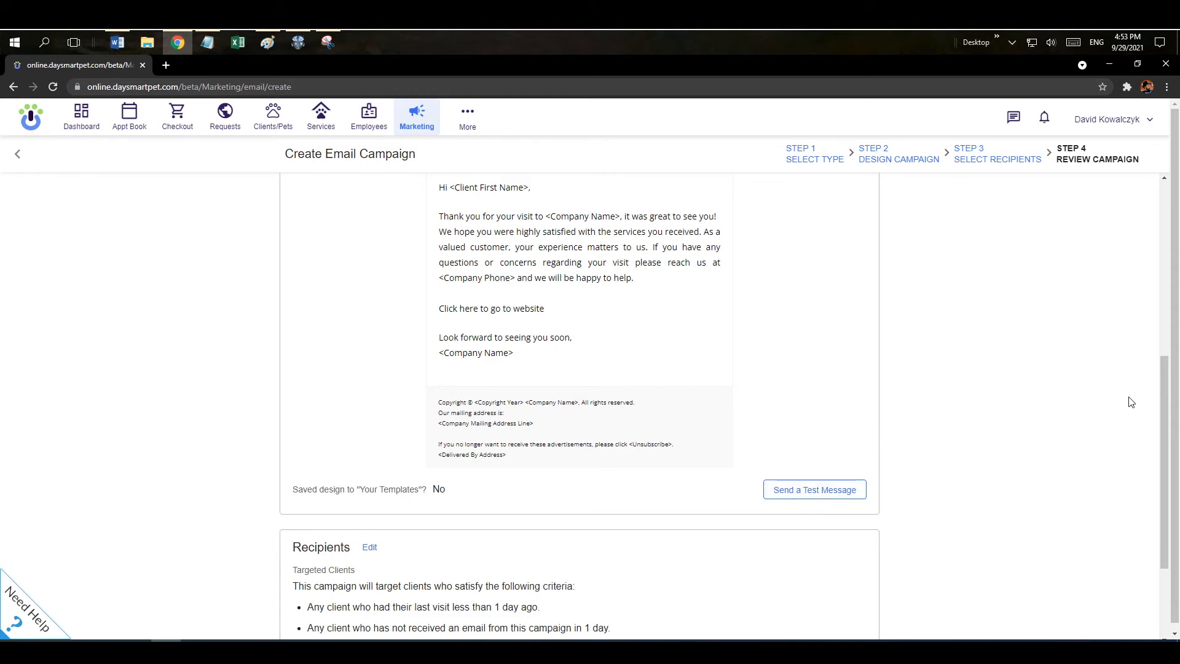
- Review the email campaign's recipient criteria and start the campaign
{"action": "left_click_drag", "start_coordinate": [1166, 391], "coordinate": [1166, 464]}
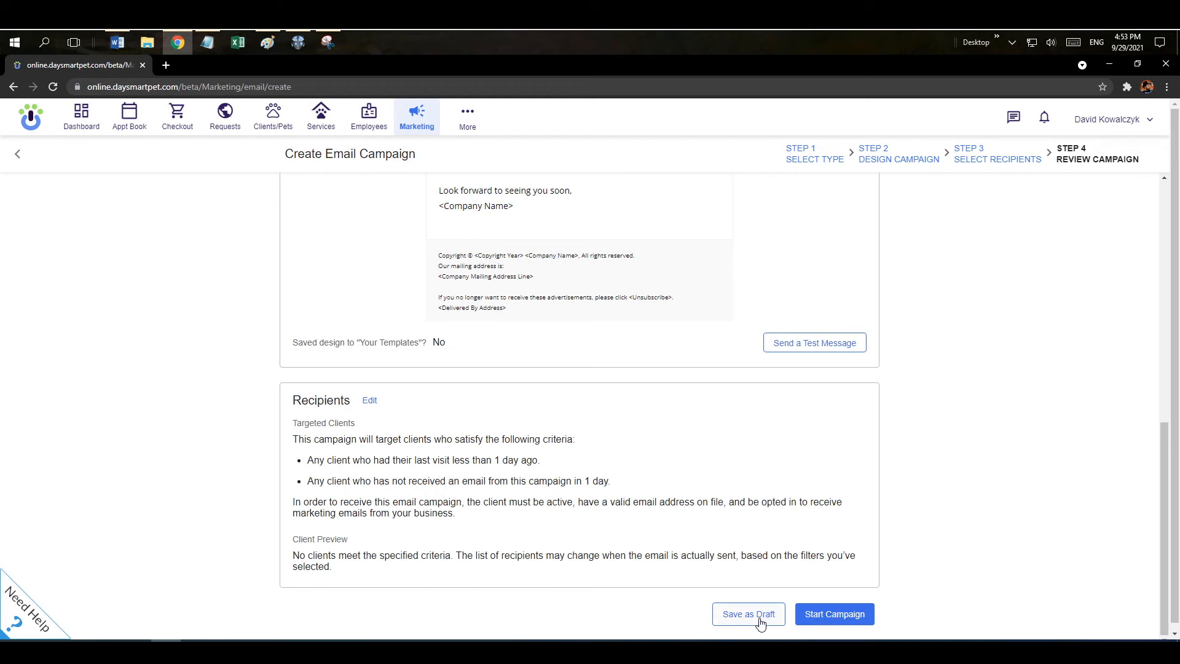
{"action": "left_click", "coordinate": [826, 623]}
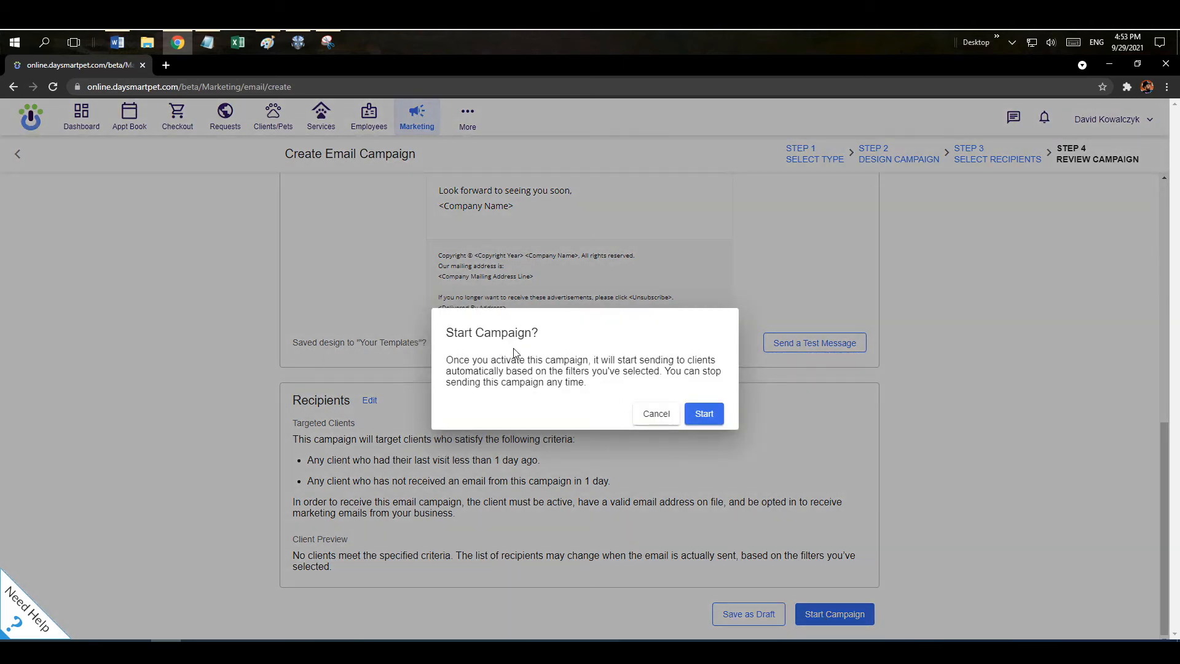
{"action": "left_click", "coordinate": [697, 416]}
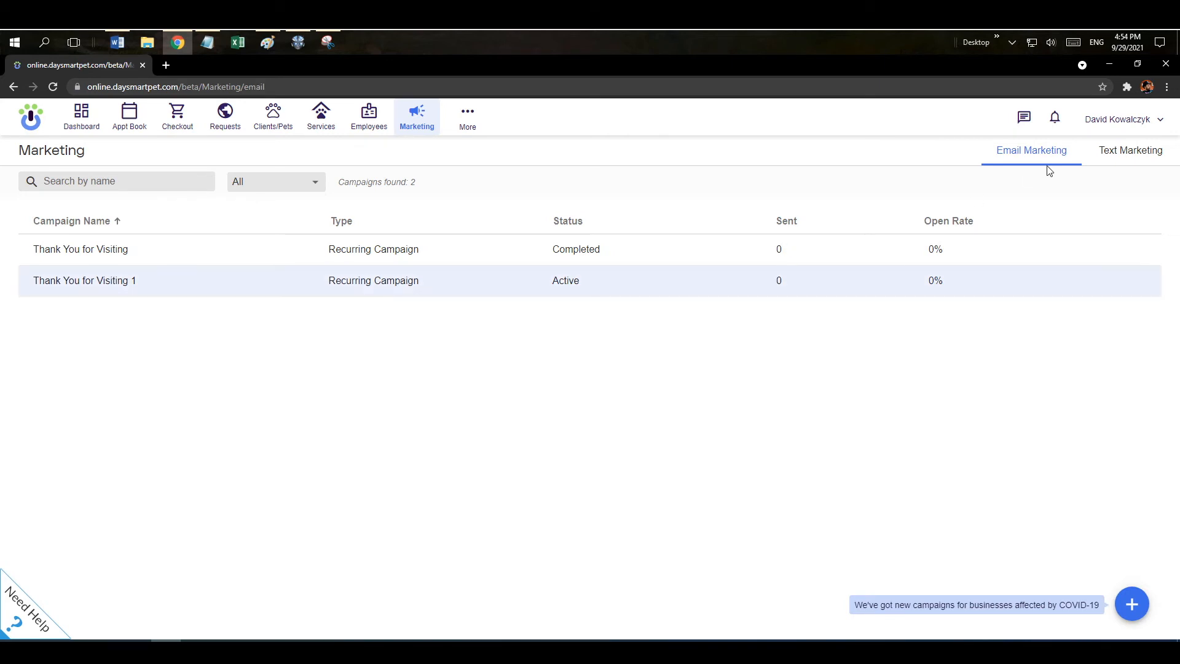
- Create a new text marketing campaign of type Build Your Own - One-Time Text Blast and continue to its design
{"action": "left_click", "coordinate": [1130, 156]}
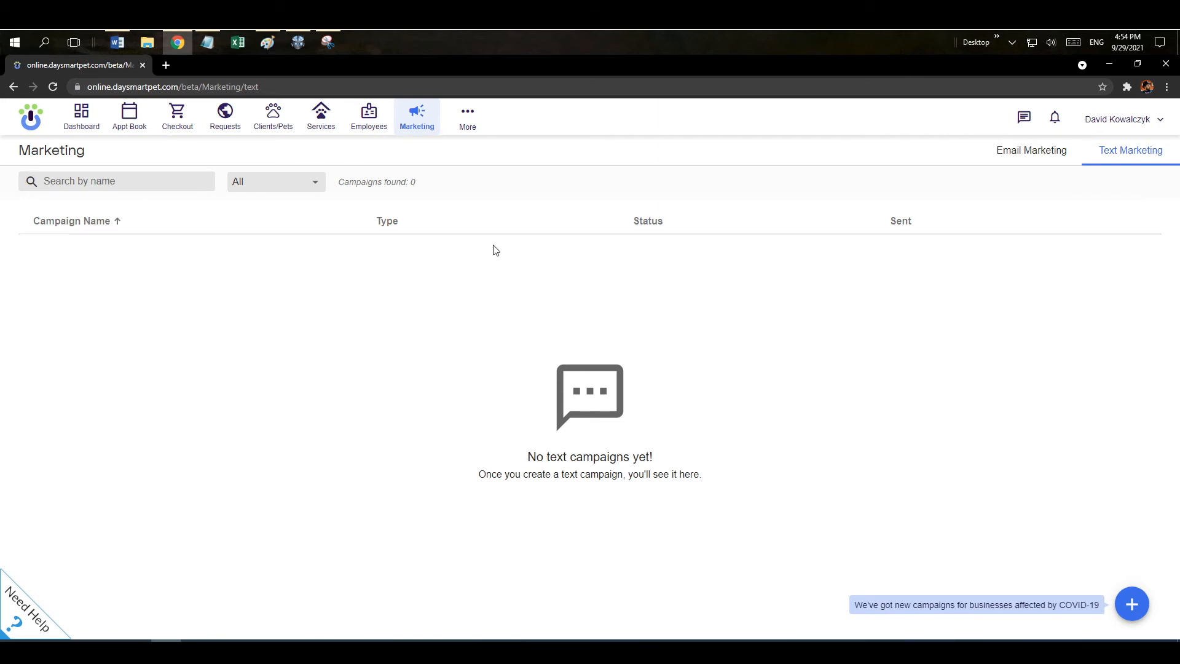
{"action": "left_click", "coordinate": [1131, 607]}
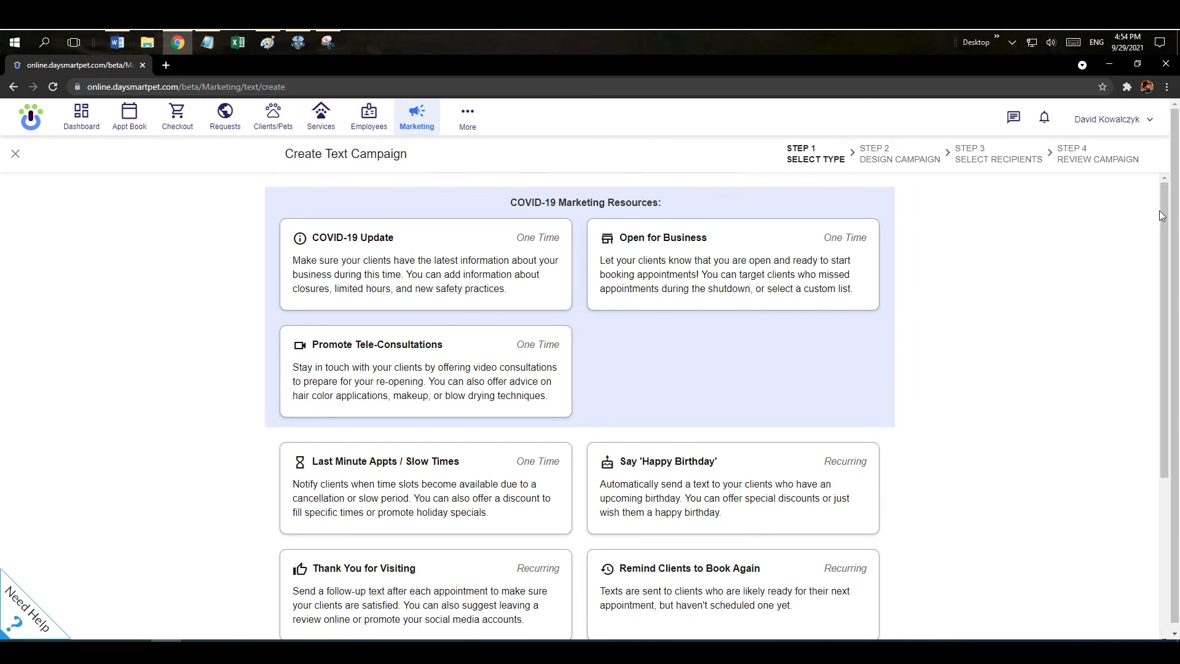
{"action": "left_click_drag", "start_coordinate": [1161, 215], "coordinate": [1153, 392]}
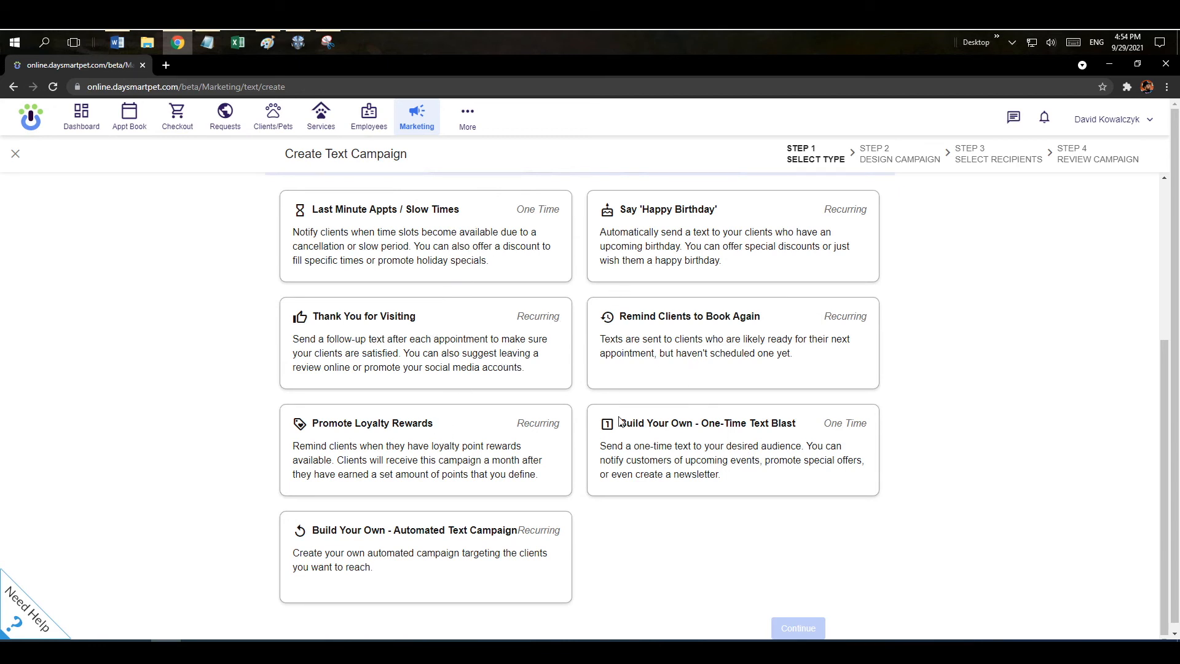
{"action": "left_click", "coordinate": [679, 449]}
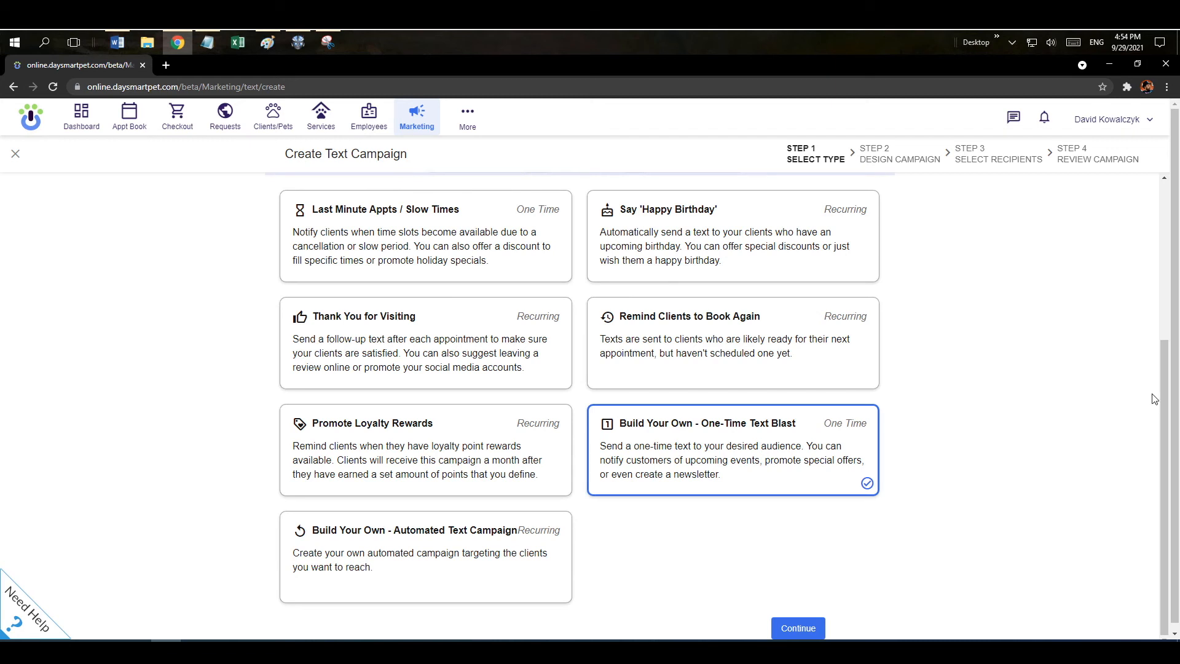
{"action": "left_click", "coordinate": [798, 628]}
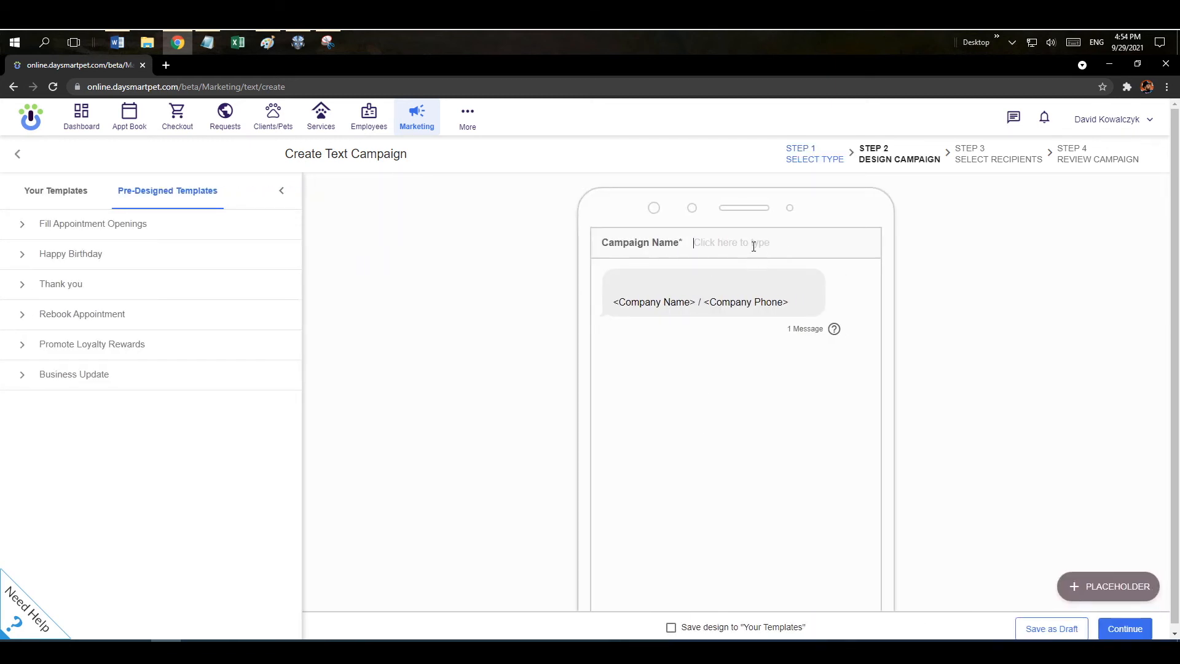
- Name the text campaign "one time" and enter the filler message "fjkdhlkjfhblkjbhglkjhbgfdlkjhglkjdfhlkdj" with extra line breaks above the company signature
{"action": "type", "text": "one time"}
{"action": "left_click", "coordinate": [643, 281]}
{"action": "type", "text": "fjkdhlkjfhblkjbhglkjhbgfdlkjhglkjdfhlkdj"}
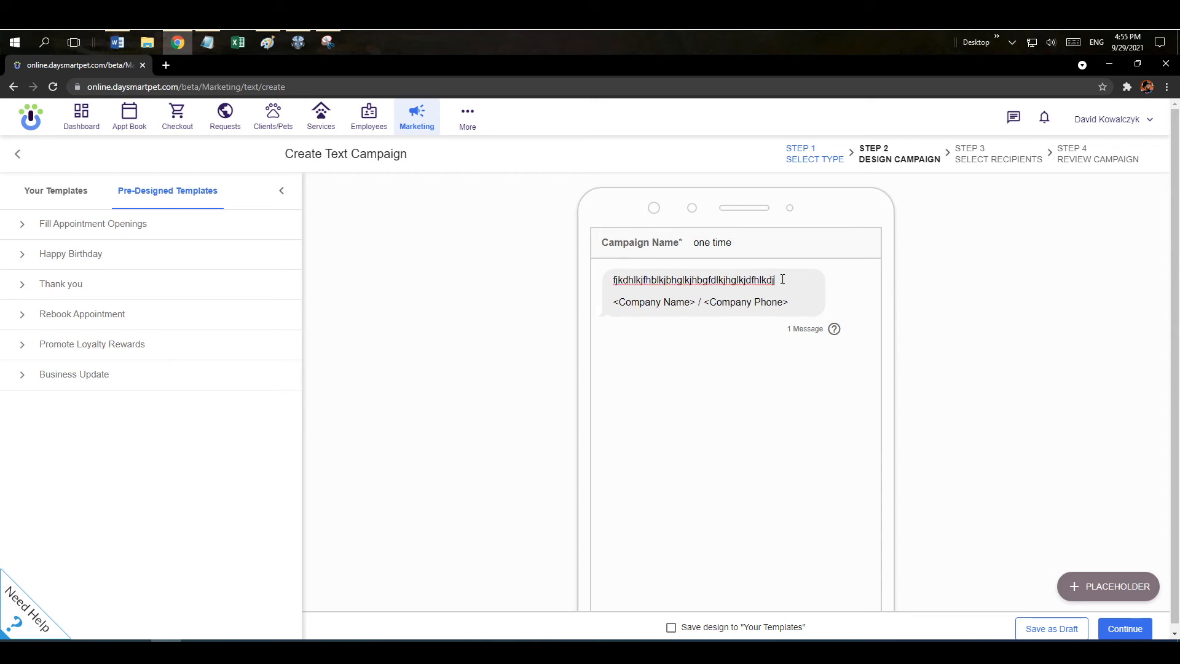
{"action": "key", "text": "Return"}
{"action": "key", "text": "Return"}
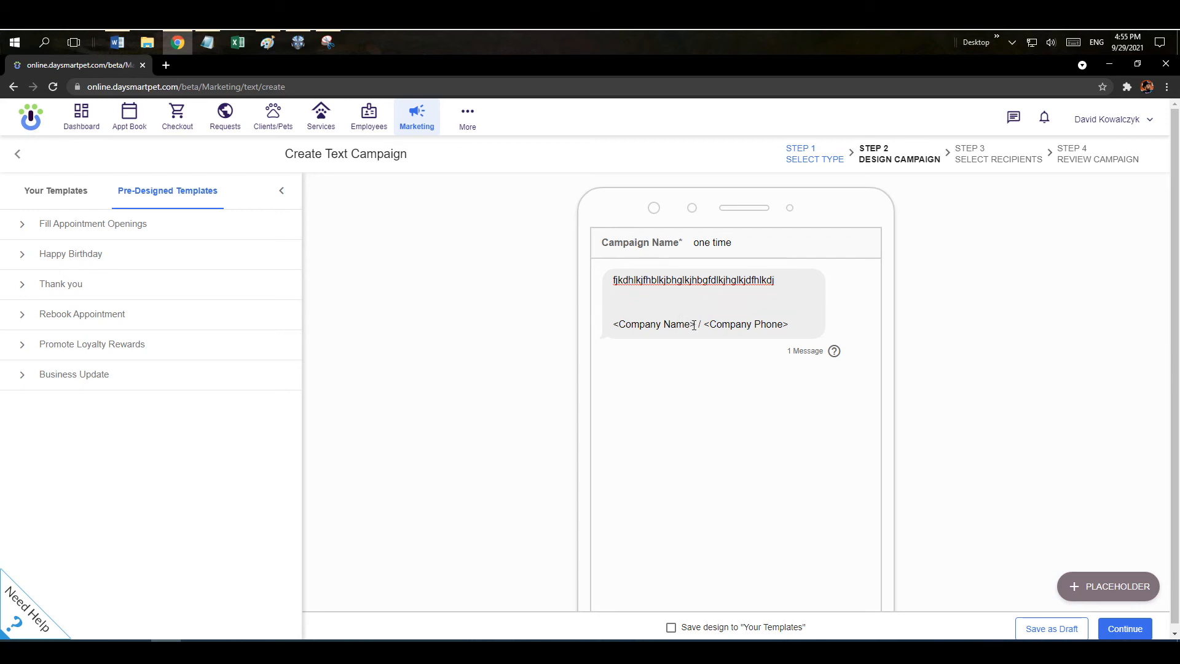
- Replace the filler message text with "hi" followed by the Client First Name placeholder
{"action": "left_click_drag", "start_coordinate": [696, 324], "coordinate": [614, 325]}
{"action": "left_click", "coordinate": [628, 299]}
{"action": "left_click", "coordinate": [614, 280]}
{"action": "left_click_drag", "start_coordinate": [633, 279], "coordinate": [794, 283]}
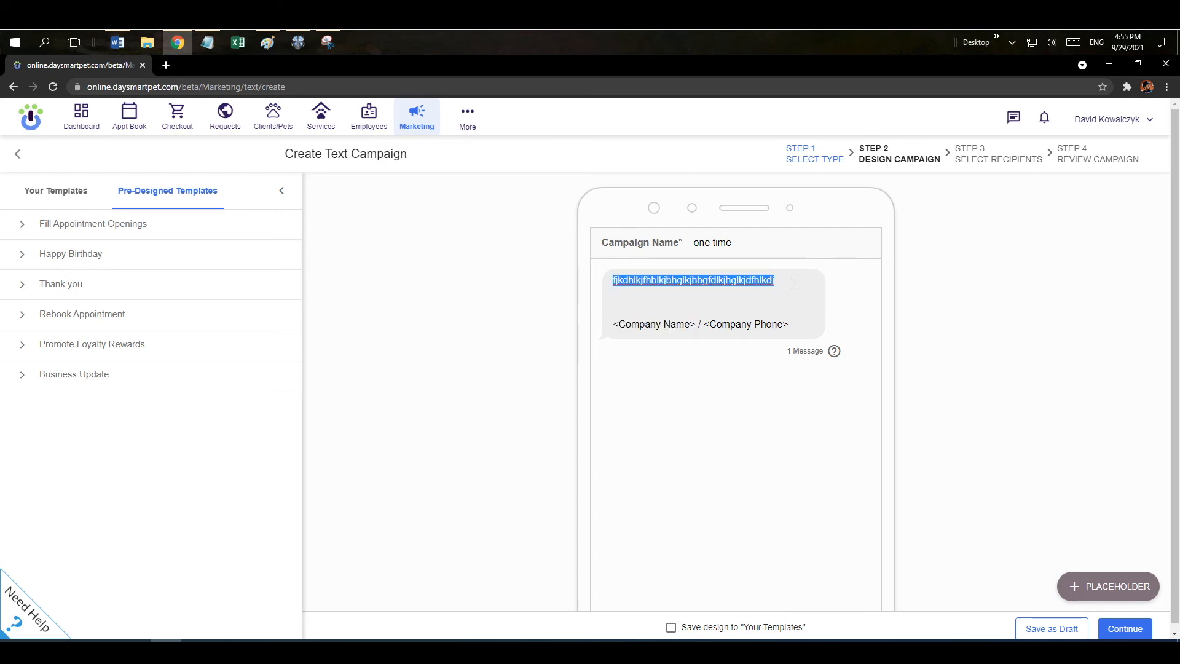
{"action": "key", "text": "BackSpace"}
{"action": "type", "text": "hi"}
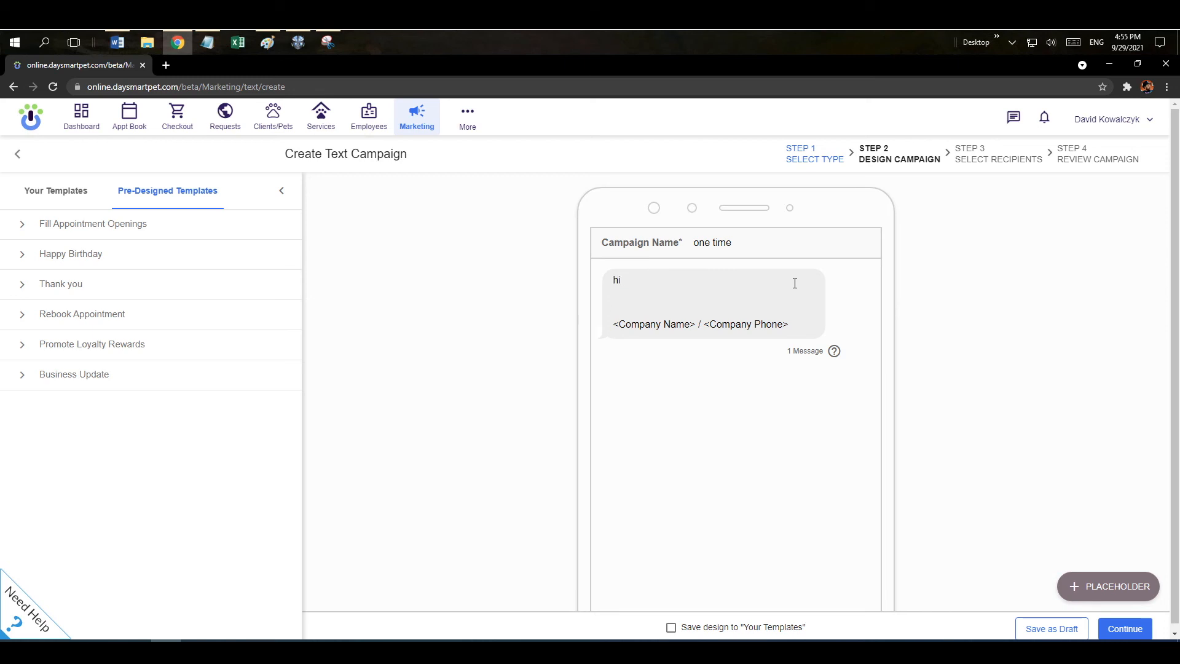
{"action": "left_click", "coordinate": [1096, 587]}
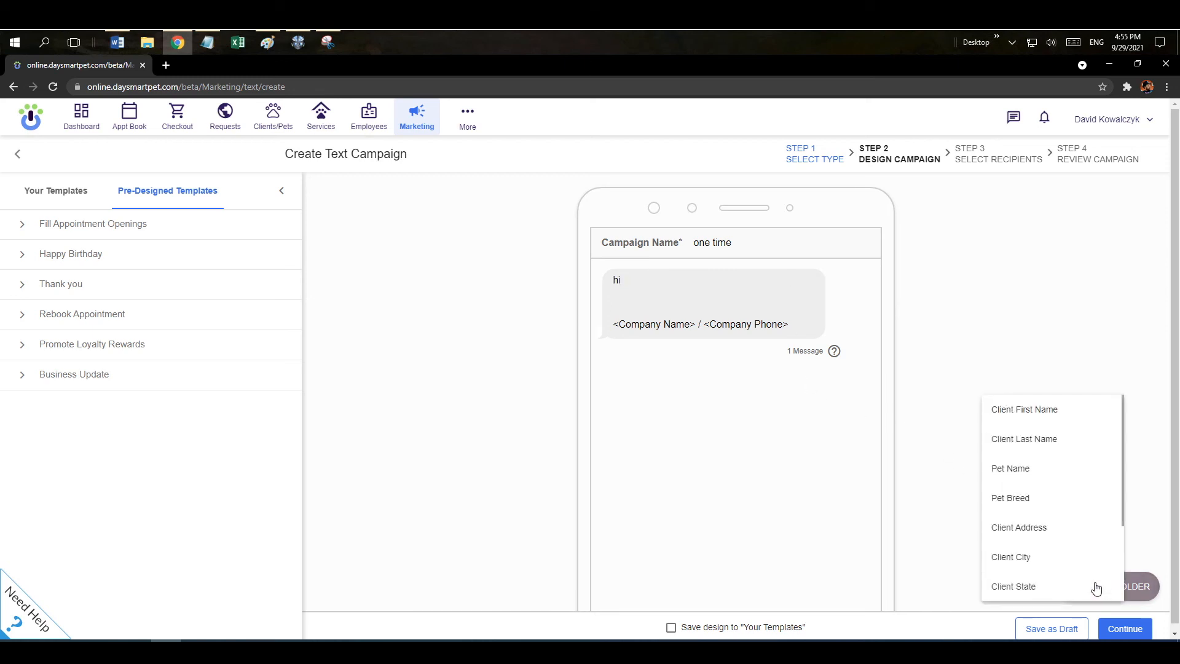
{"action": "left_click", "coordinate": [1058, 415]}
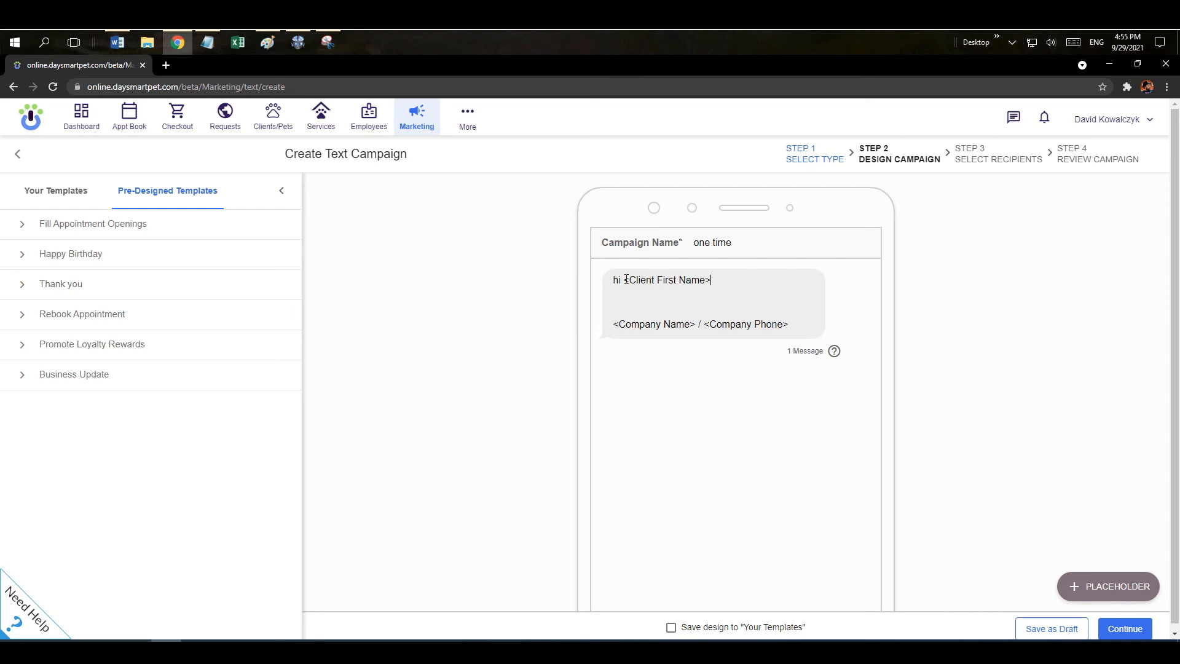
- Look at the available message placeholders without adding another, and continue to the recipient selection
{"action": "left_click_drag", "start_coordinate": [626, 279], "coordinate": [712, 280]}
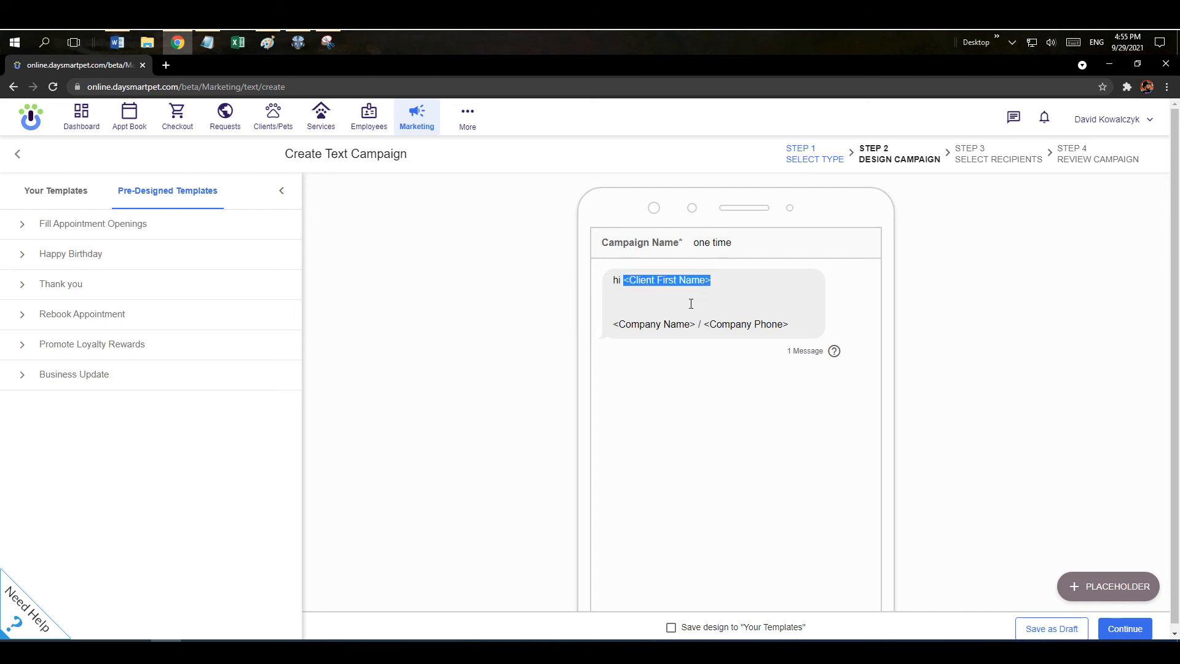
{"action": "left_click", "coordinate": [1116, 590]}
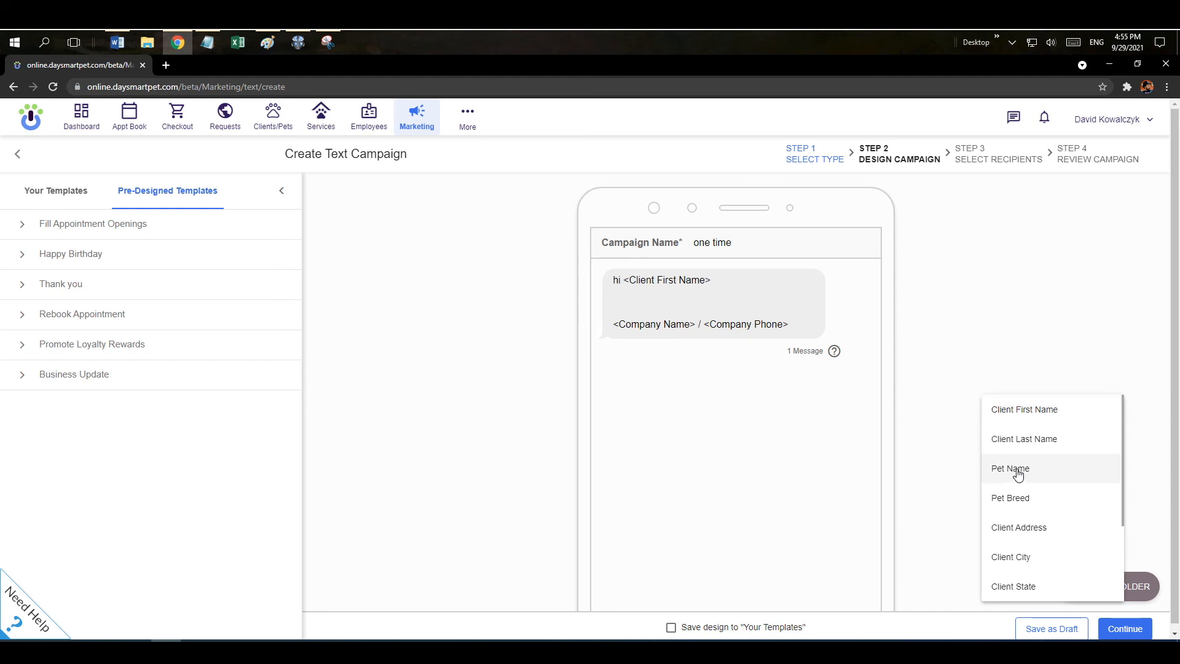
{"action": "left_click", "coordinate": [842, 323]}
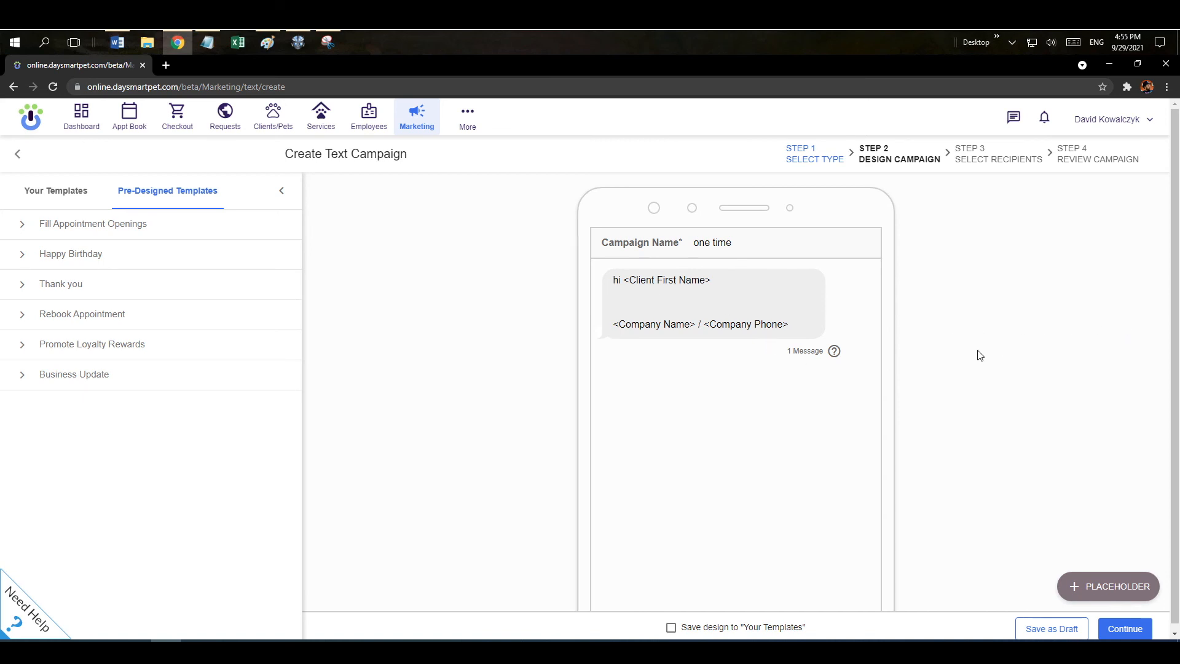
{"action": "scroll", "coordinate": [977, 353], "scroll_direction": "down", "scroll_amount": 1}
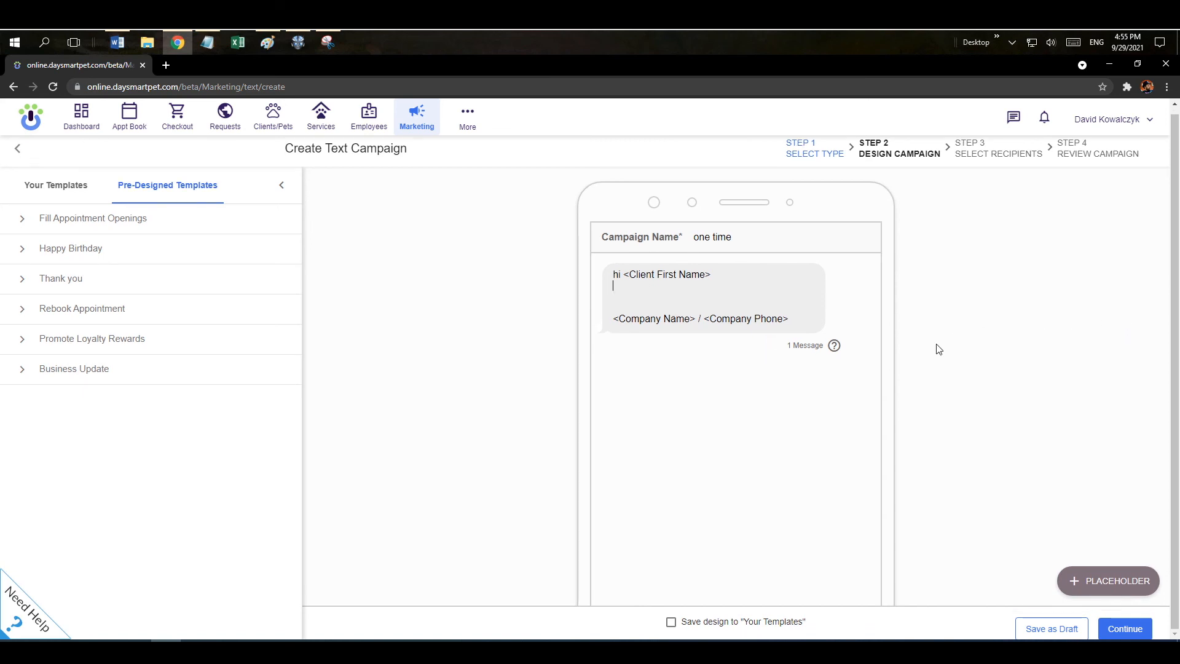
{"action": "left_click", "coordinate": [1122, 633]}
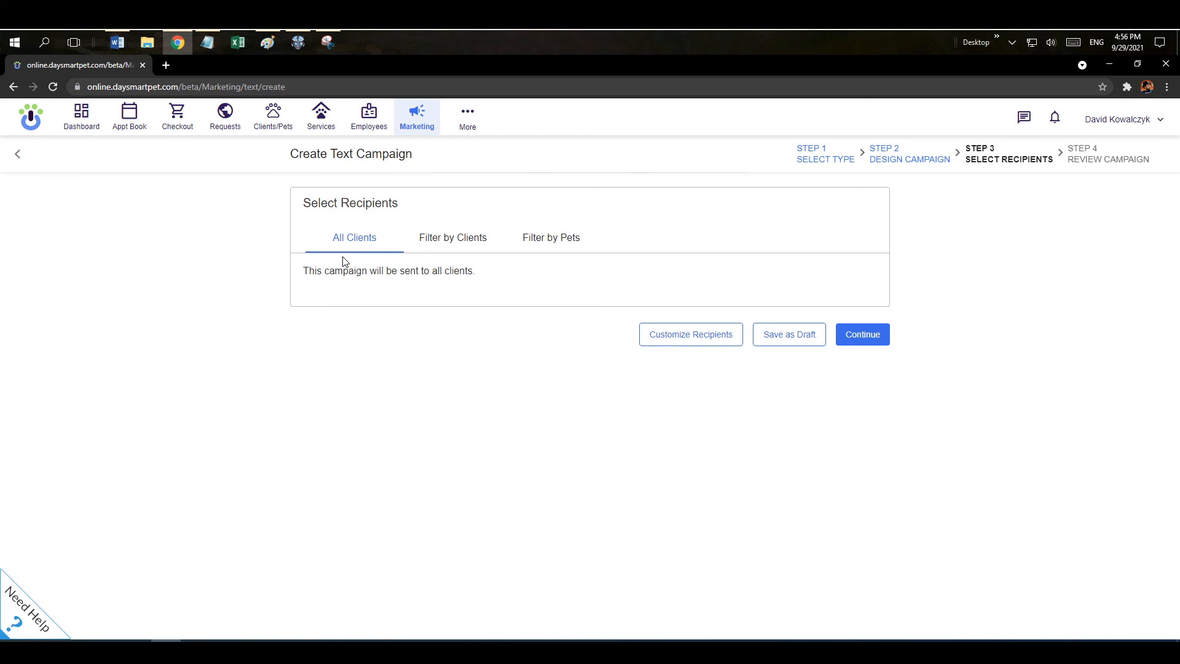
- Look at the client and pet recipient filters, target all clients, and continue to the campaign review
{"action": "left_click", "coordinate": [457, 243]}
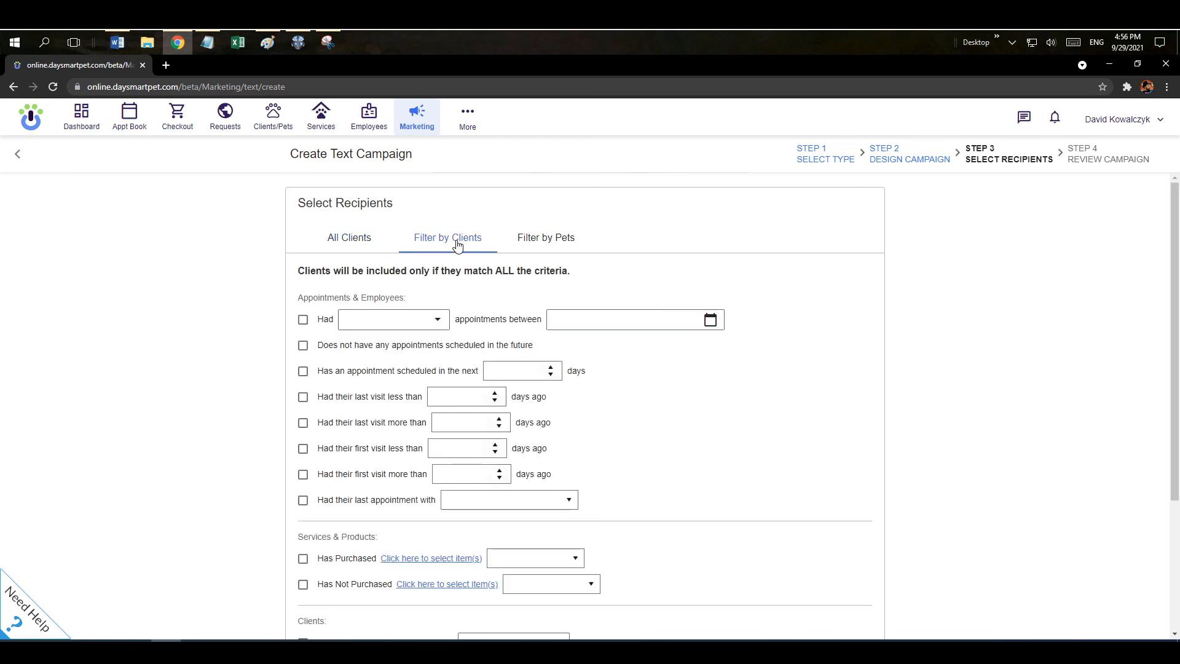
{"action": "left_click", "coordinate": [553, 243]}
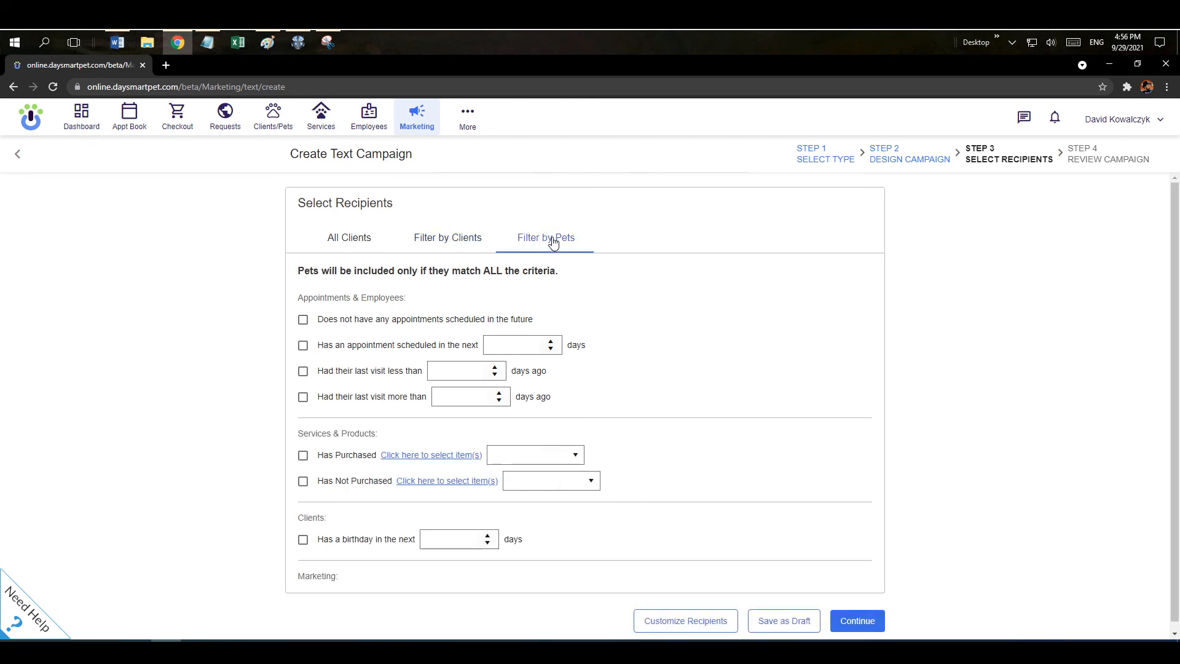
{"action": "left_click", "coordinate": [351, 246]}
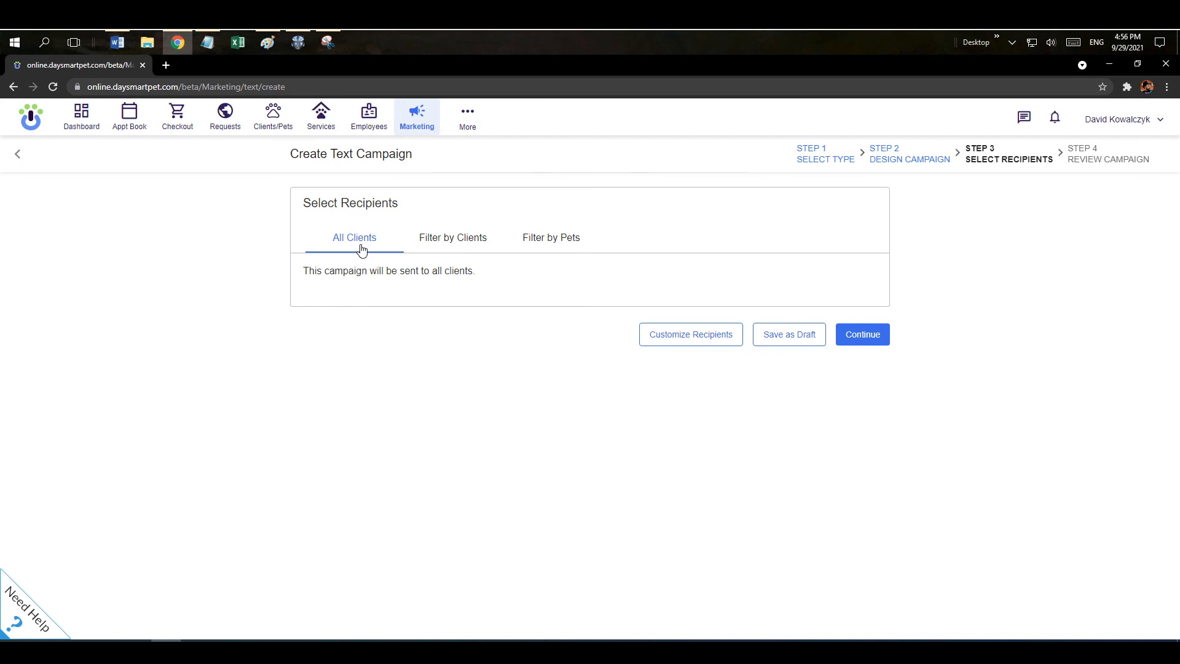
{"action": "left_click", "coordinate": [865, 339]}
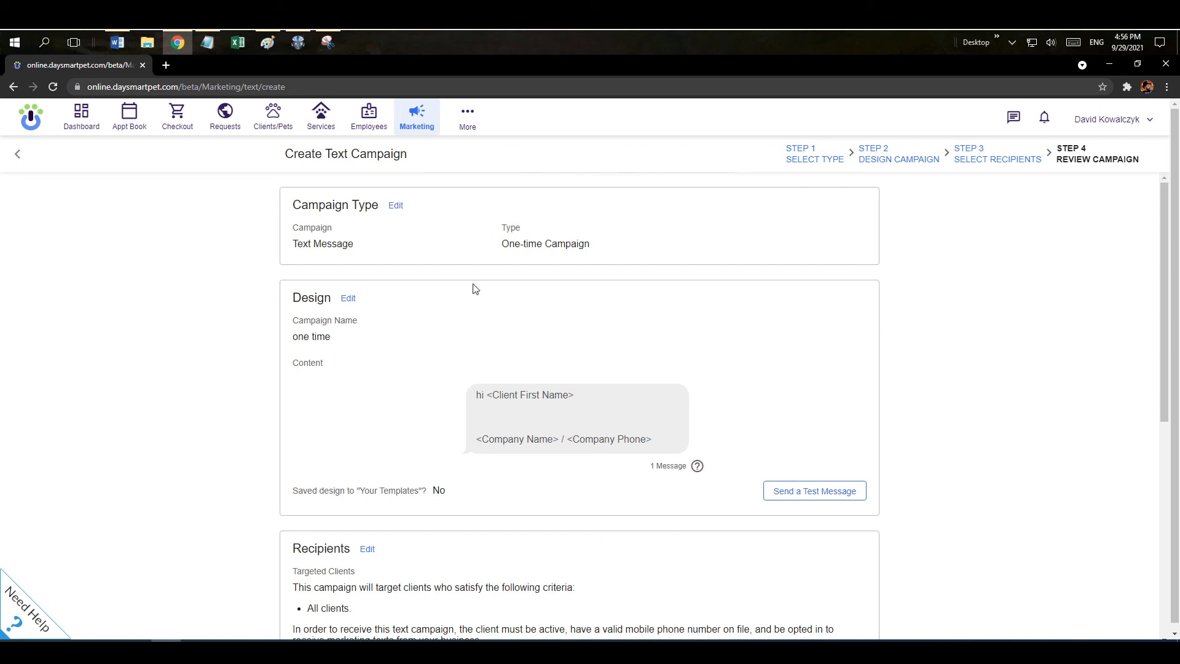
- Review the text campaign's design and recipients, and schedule it to send on 9/29/2021 at 5:00 PM
{"action": "scroll", "coordinate": [475, 288], "scroll_direction": "down", "scroll_amount": 2}
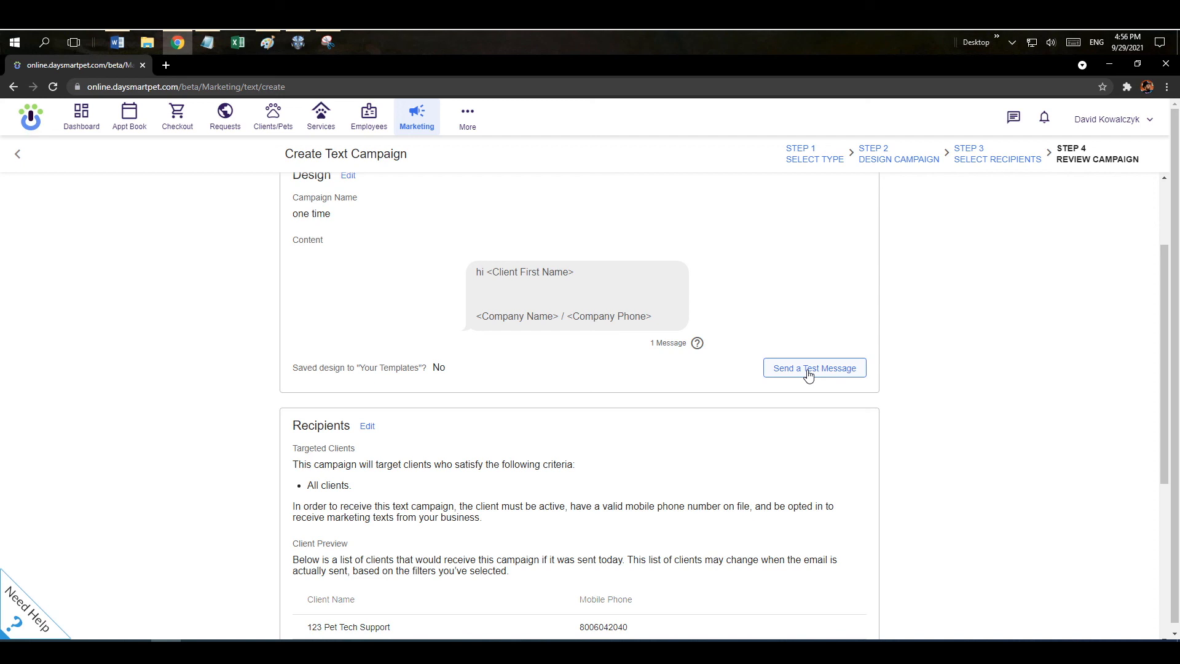
{"action": "scroll", "coordinate": [808, 375], "scroll_direction": "down", "scroll_amount": 5}
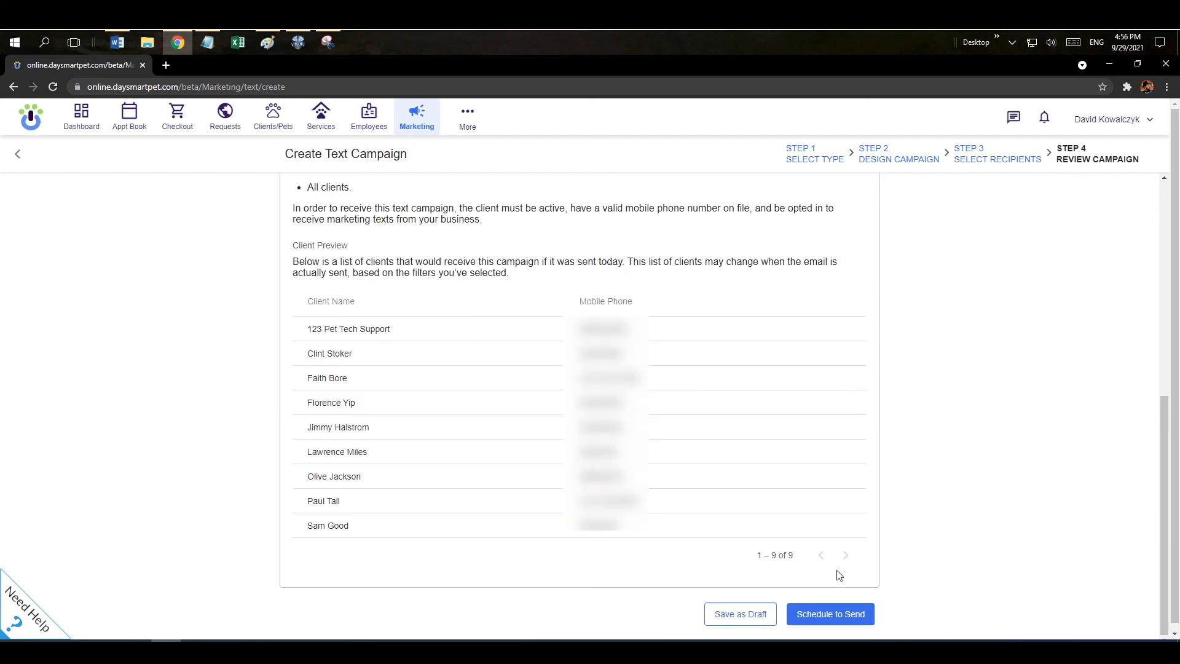
{"action": "left_click", "coordinate": [828, 618]}
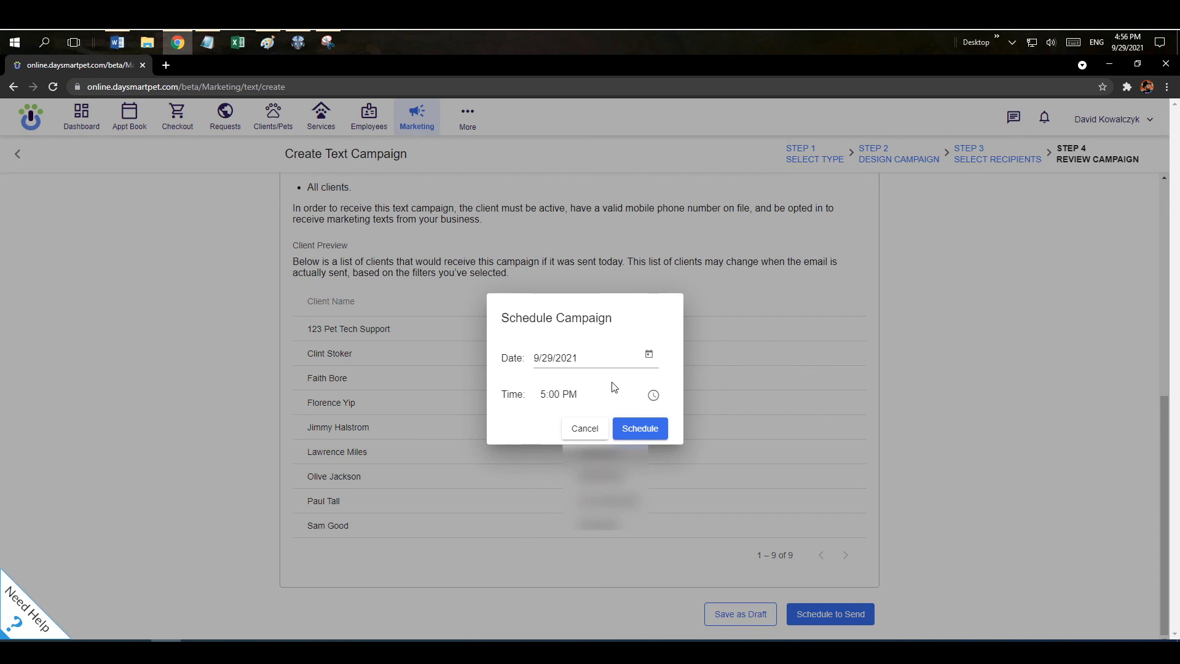
{"action": "left_click", "coordinate": [637, 433]}
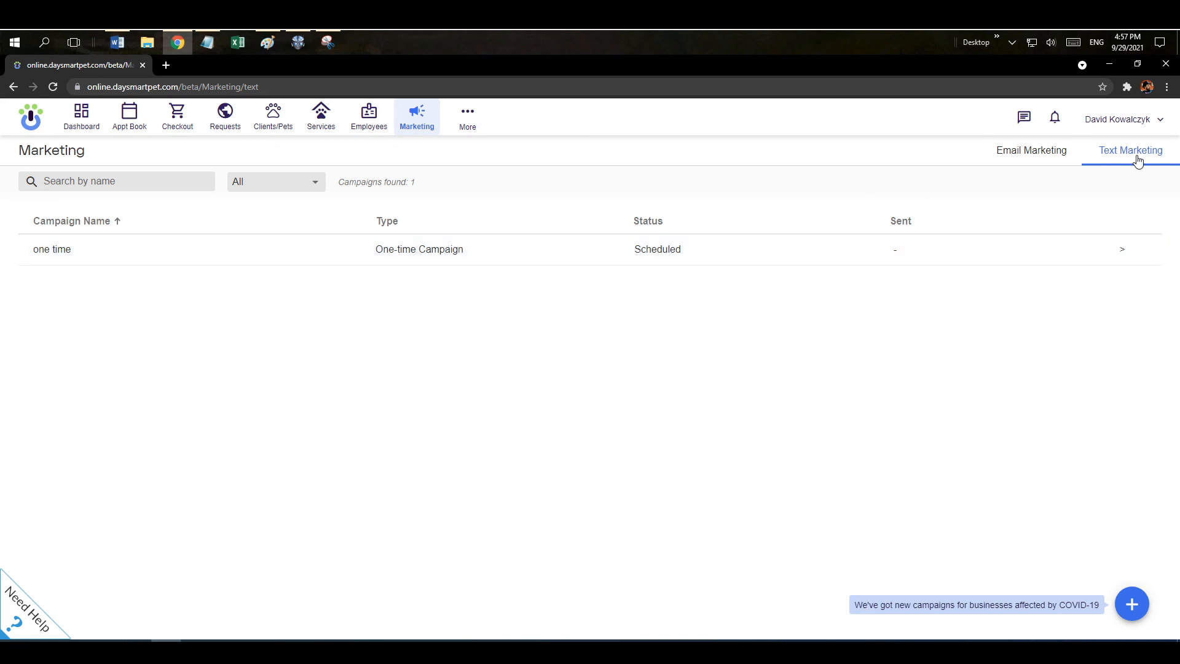
- Open the appointment book's calendar
{"action": "left_click", "coordinate": [136, 127]}
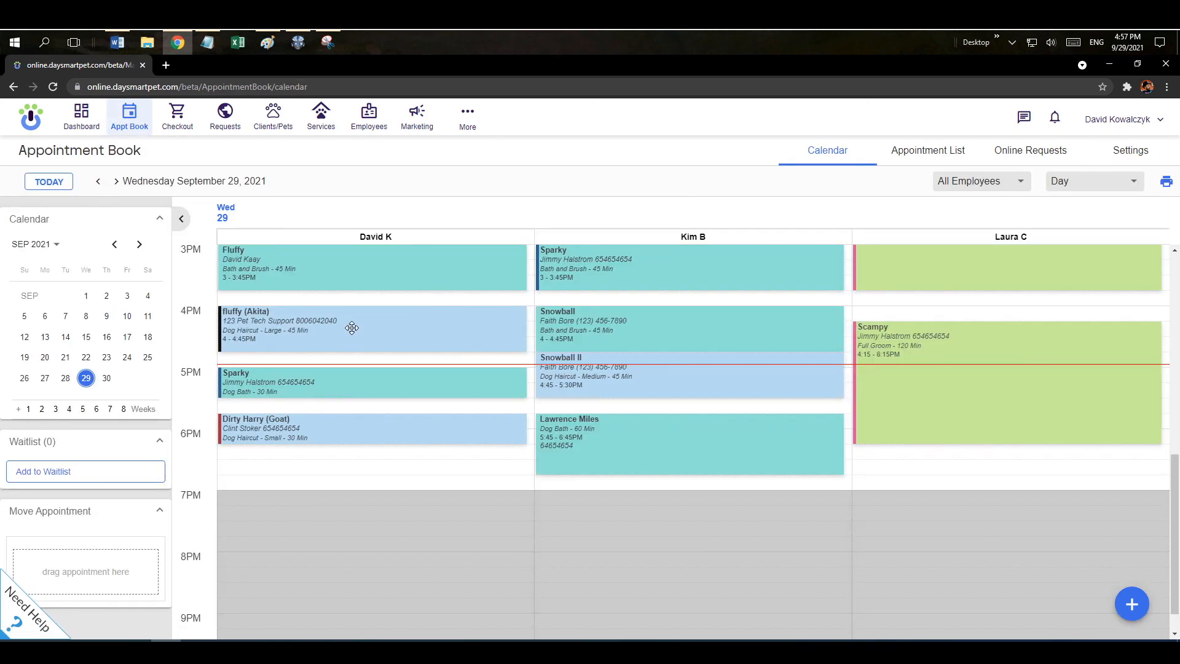